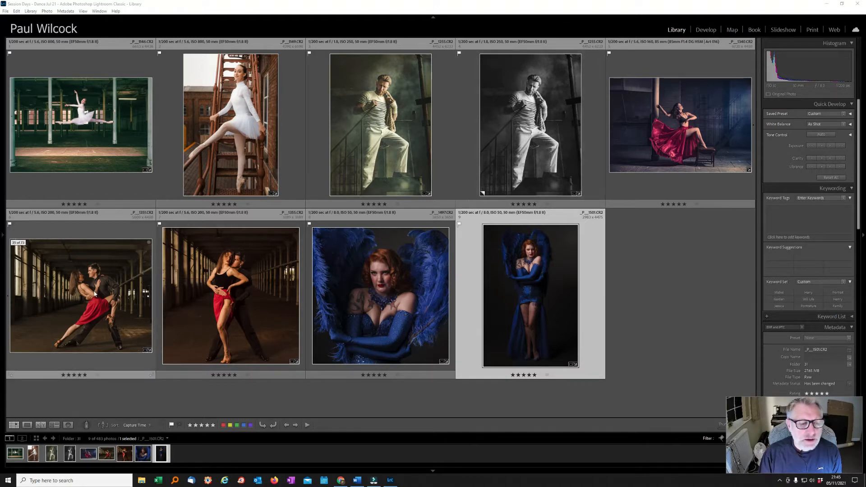
Select the black-and-white rope climber thumbnail in the Lightroom Library grid
click(513, 97)
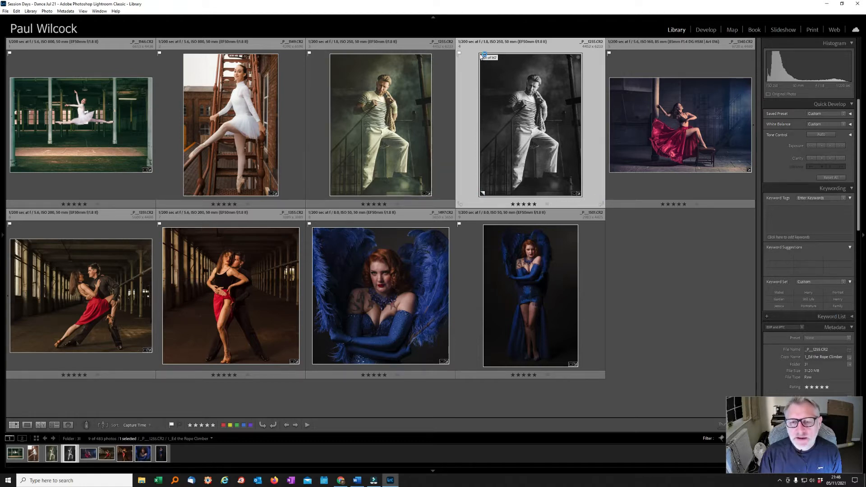
click(633, 101)
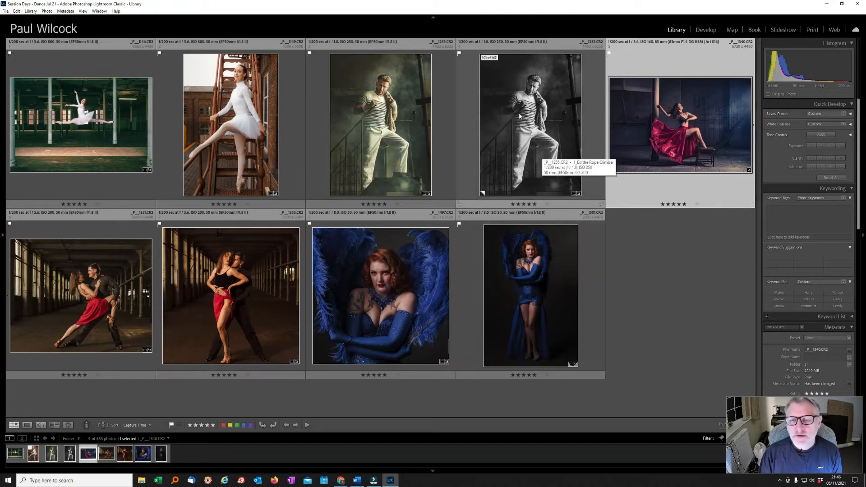
click(464, 108)
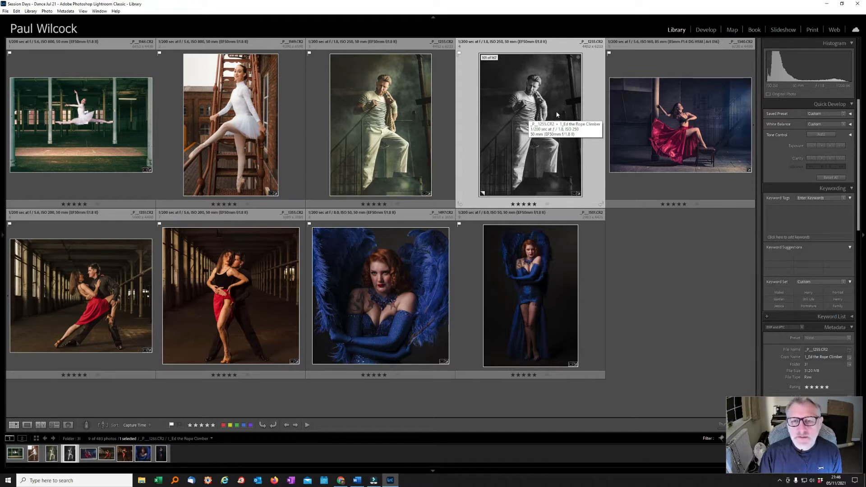
Show the left Catalog, Folders and Collections panels and reveal the photo's metadata, titled 'Ed the Rope Climber'
right_click(515, 99)
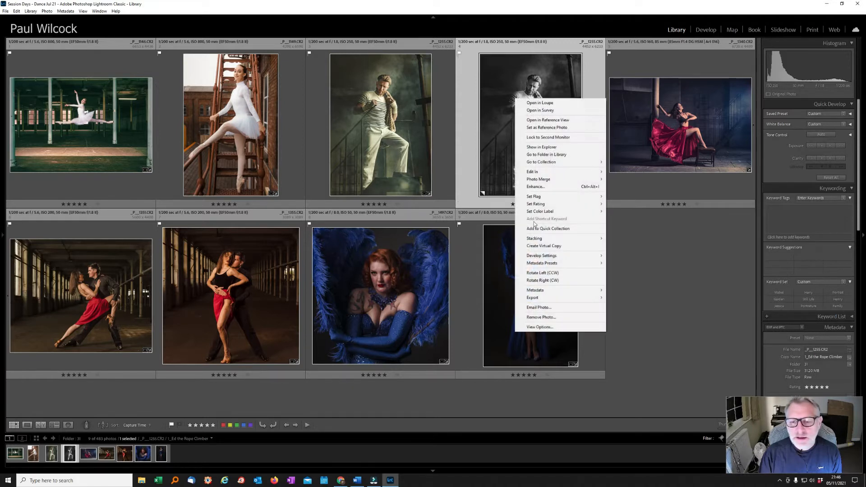
mouse_move(536, 300)
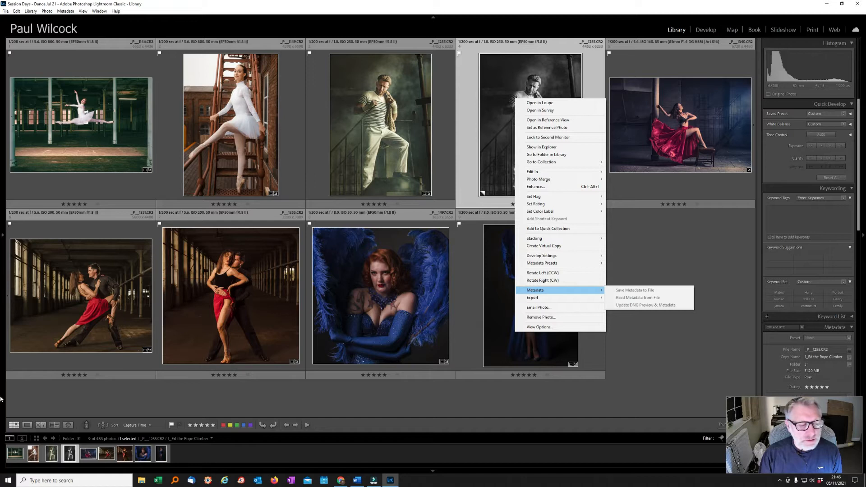
click(1, 234)
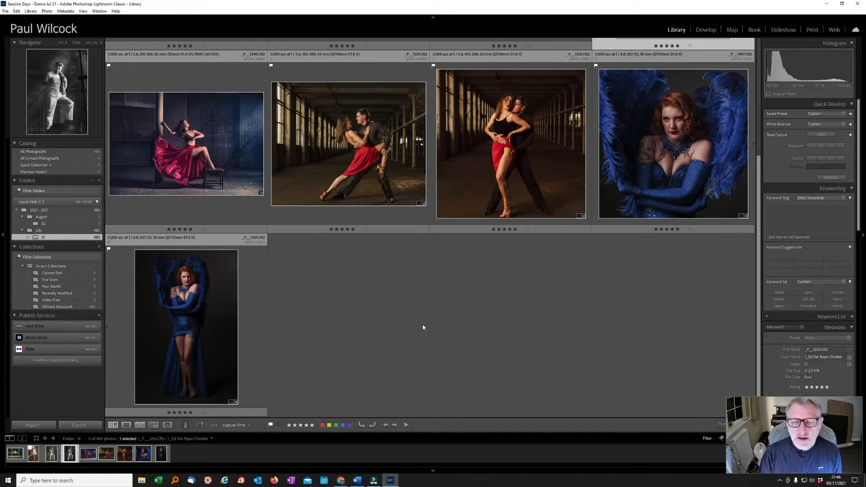
scroll(424, 327, up, 2)
scroll(410, 327, up, 2)
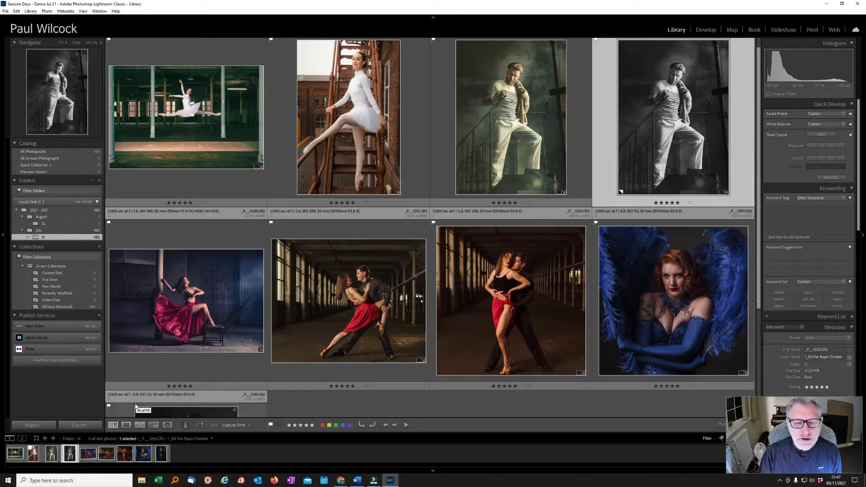
click(77, 424)
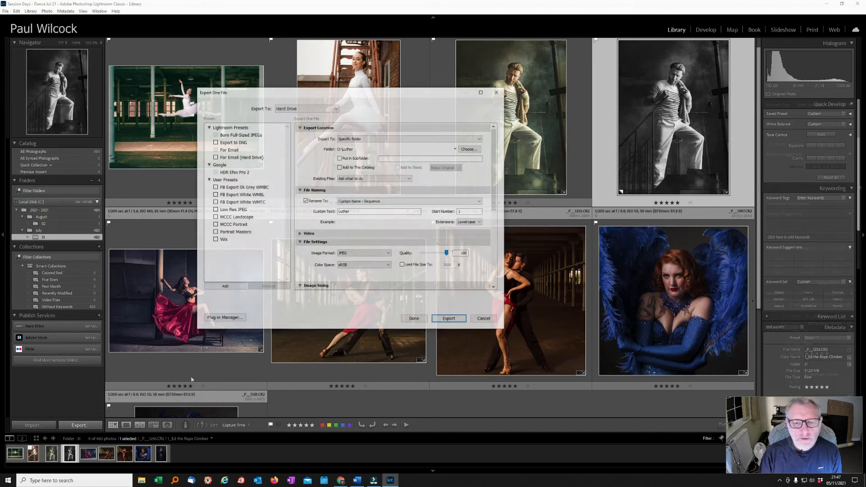
scroll(857, 203, down, 3)
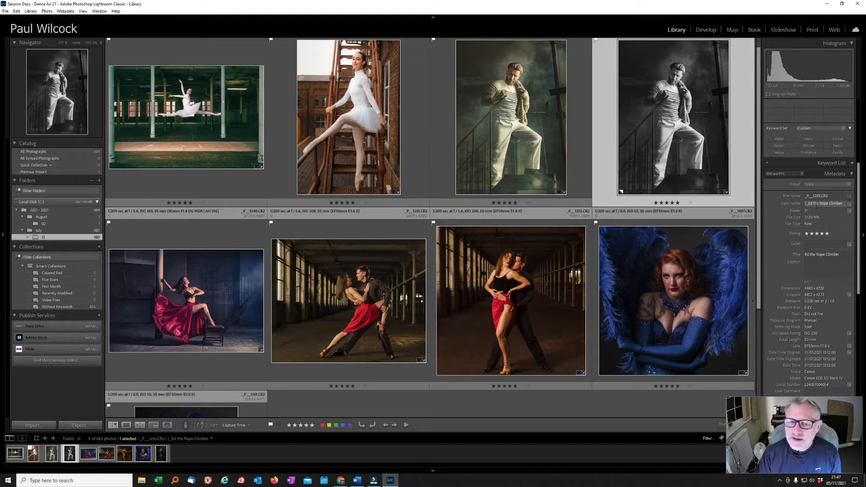
click(813, 254)
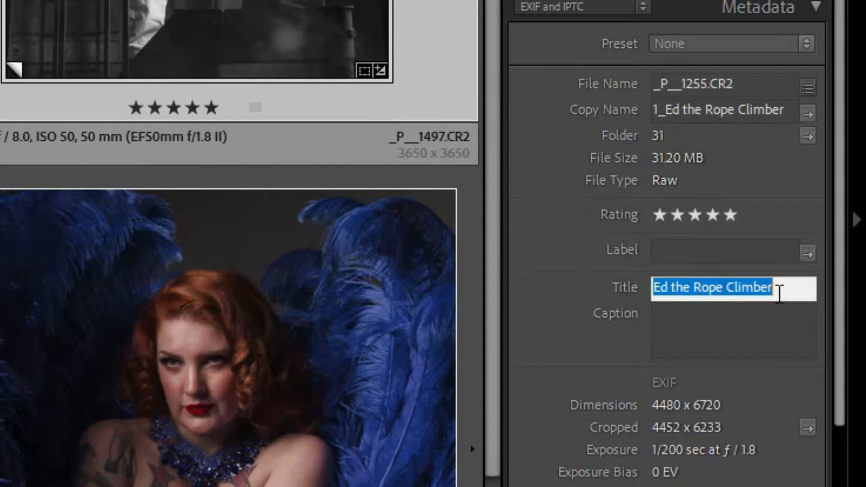
click(699, 120)
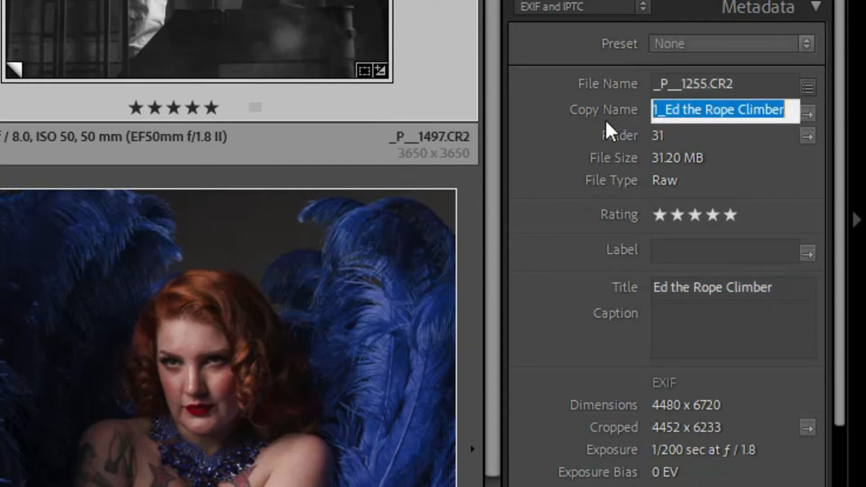
click(659, 111)
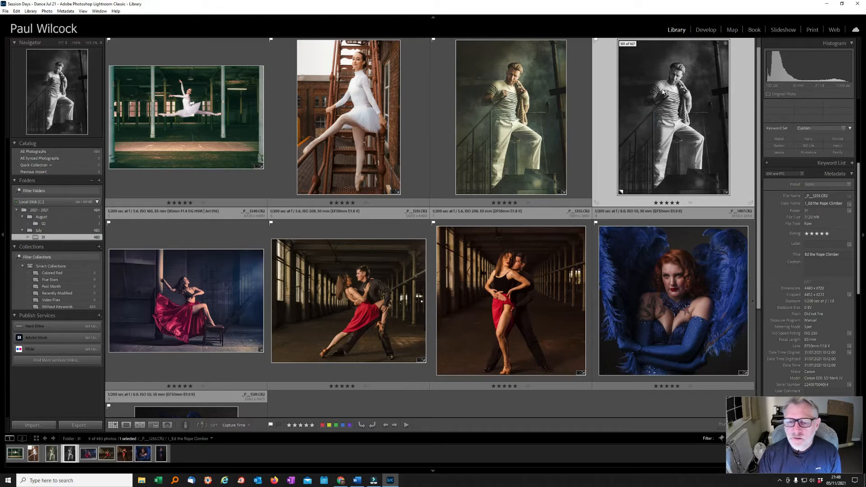
Start an export with the destination set to Choose folder later
click(75, 425)
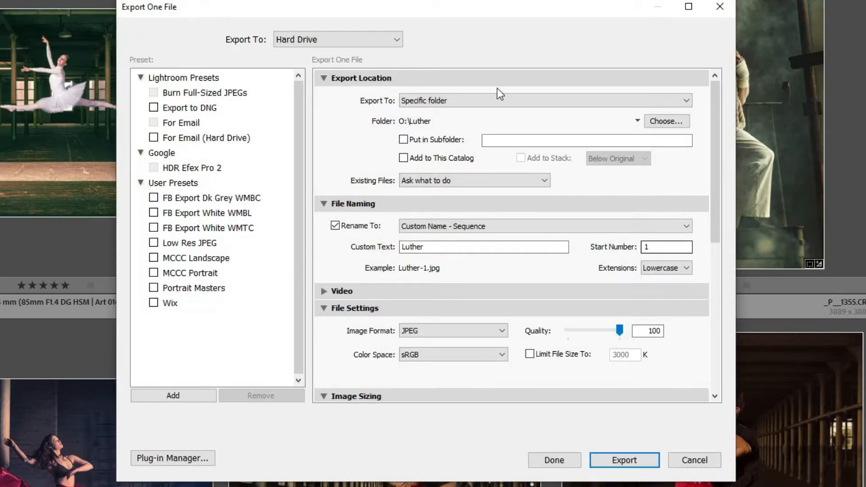
click(657, 123)
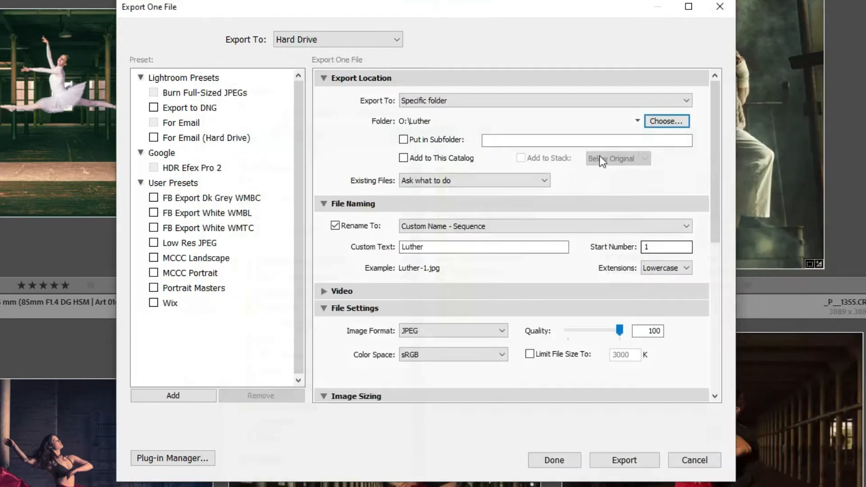
click(637, 121)
click(584, 117)
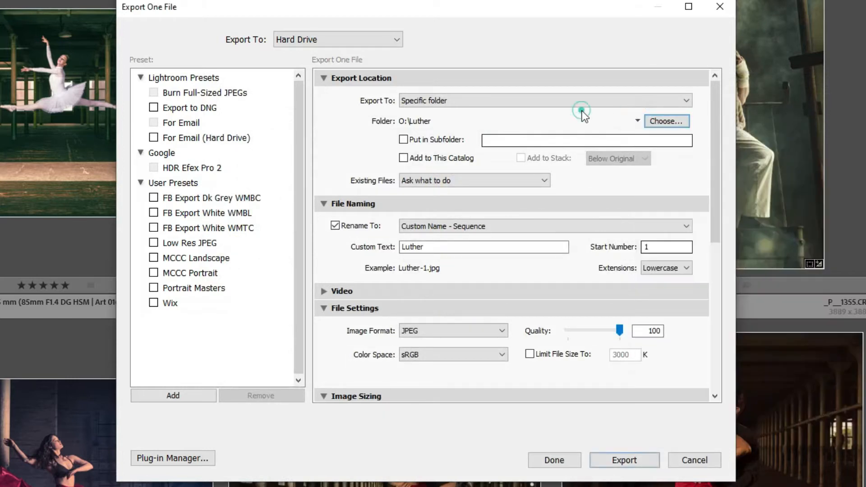
click(489, 97)
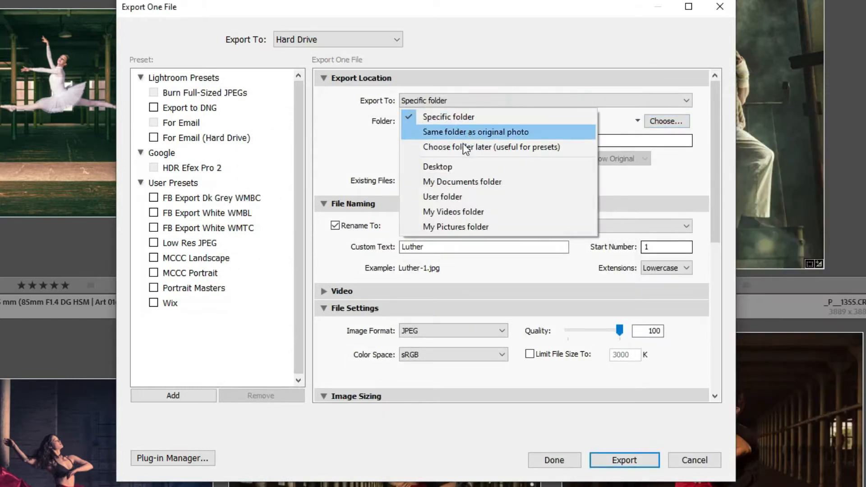
click(445, 146)
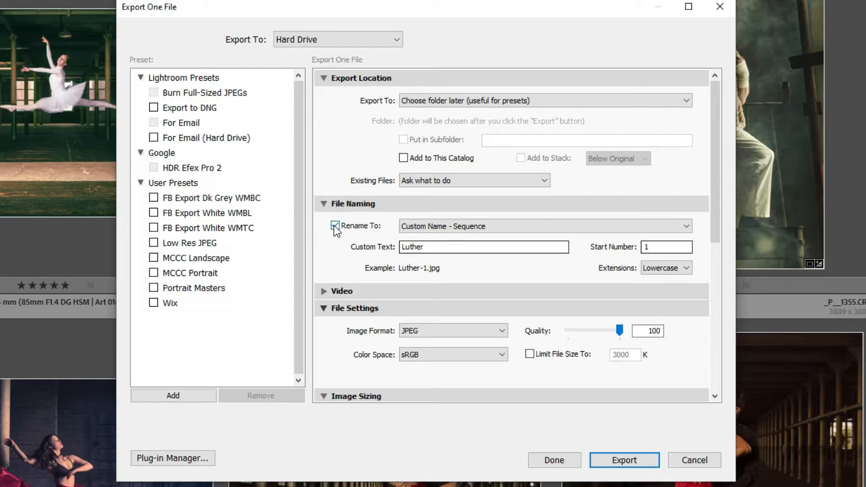
Set file renaming to Custom Name and open the Filename Template Editor
click(423, 229)
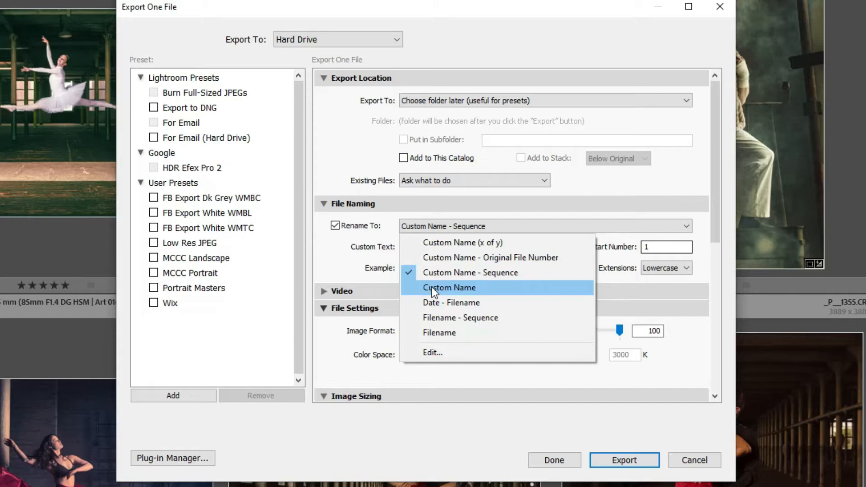
click(431, 287)
click(421, 229)
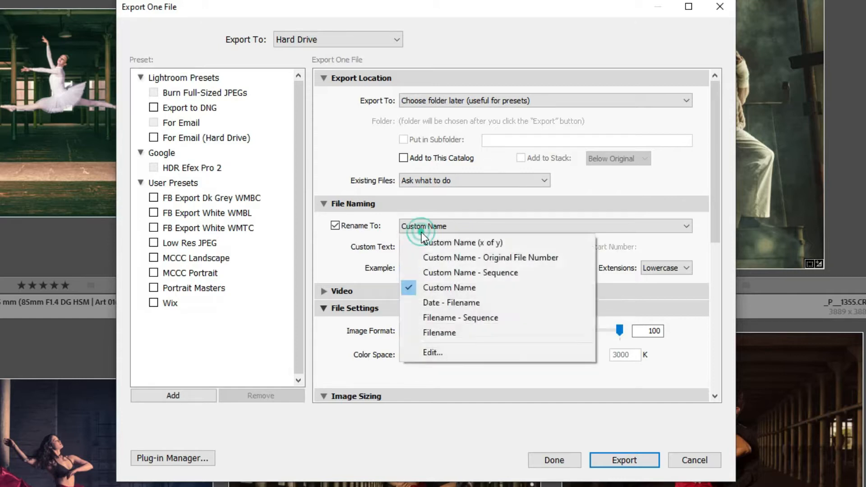
click(426, 354)
Replace the {Custom Text} token with Copy name, giving 1_Ed the Rope Climber.jpg
drag(496, 242, 413, 240)
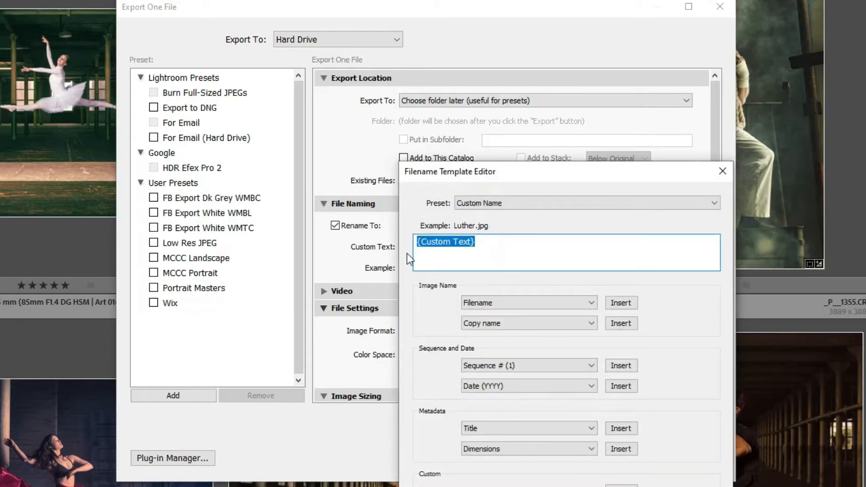
key(Delete)
click(615, 324)
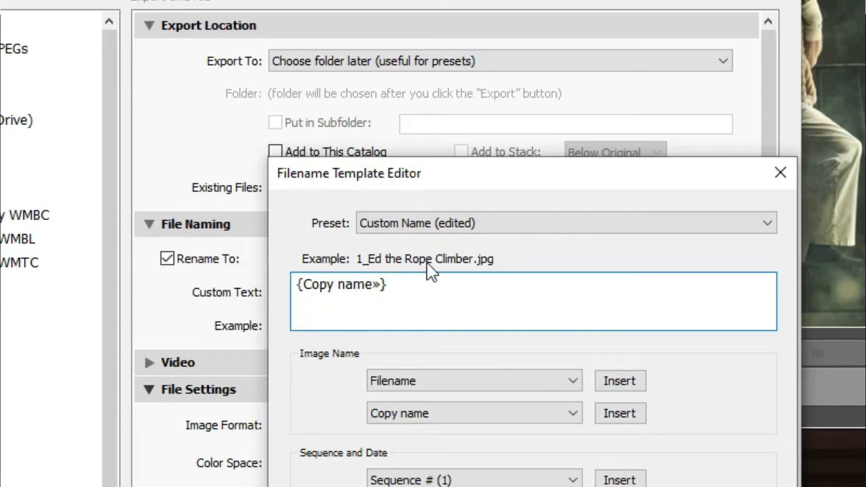
key(Return)
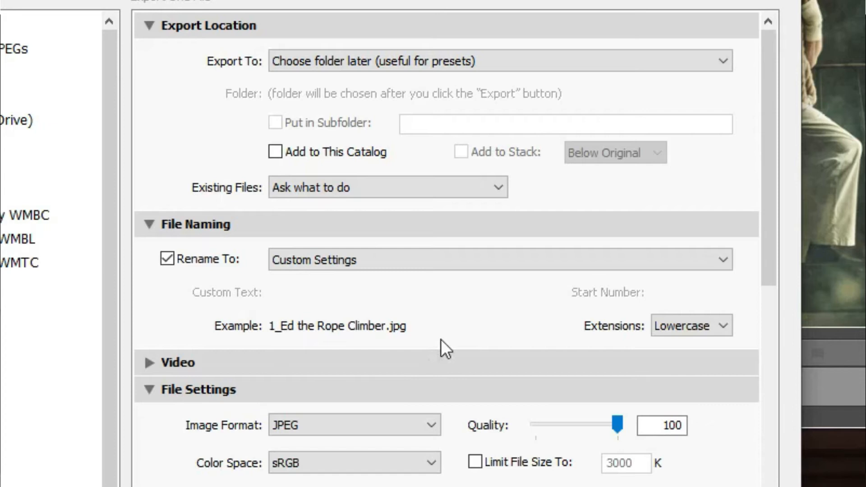
drag(769, 75, 766, 170)
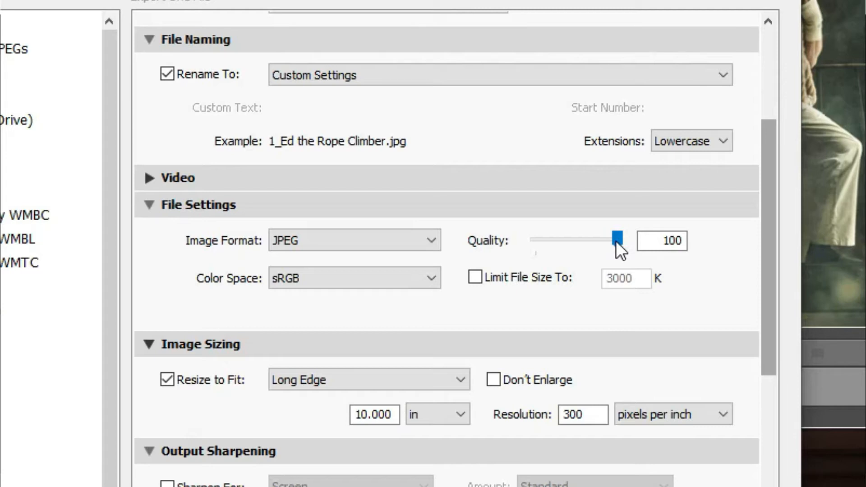
click(299, 280)
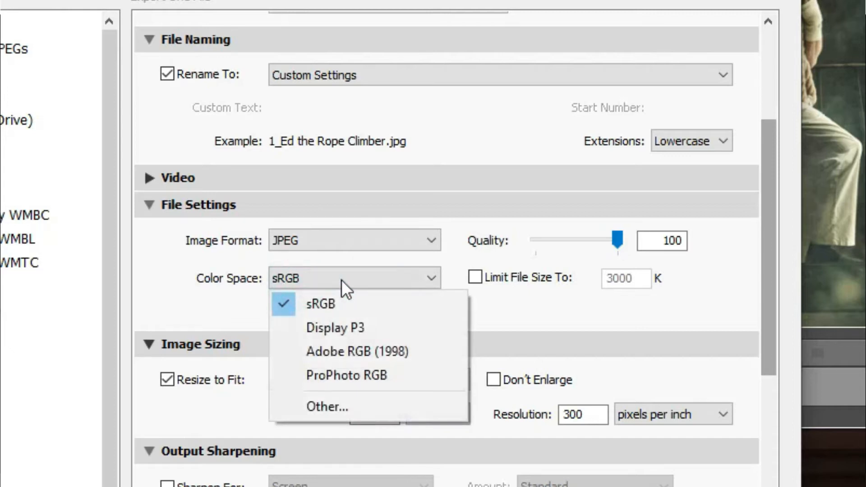
click(336, 302)
click(554, 302)
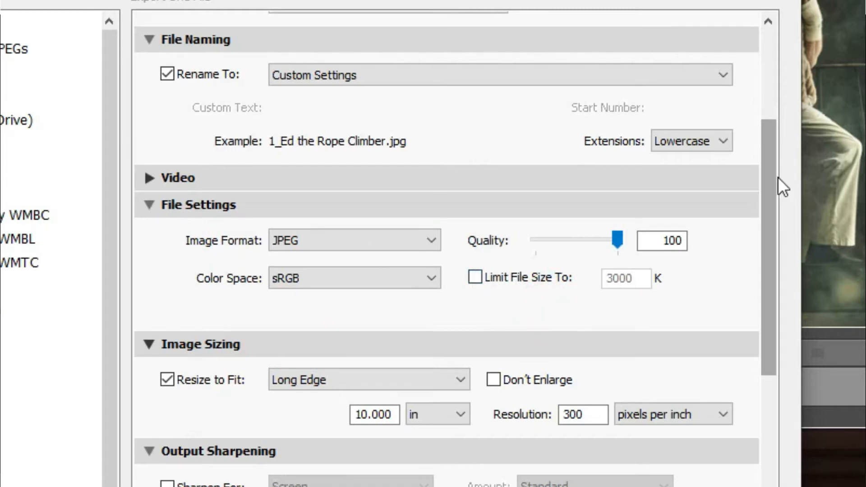
drag(769, 162, 766, 228)
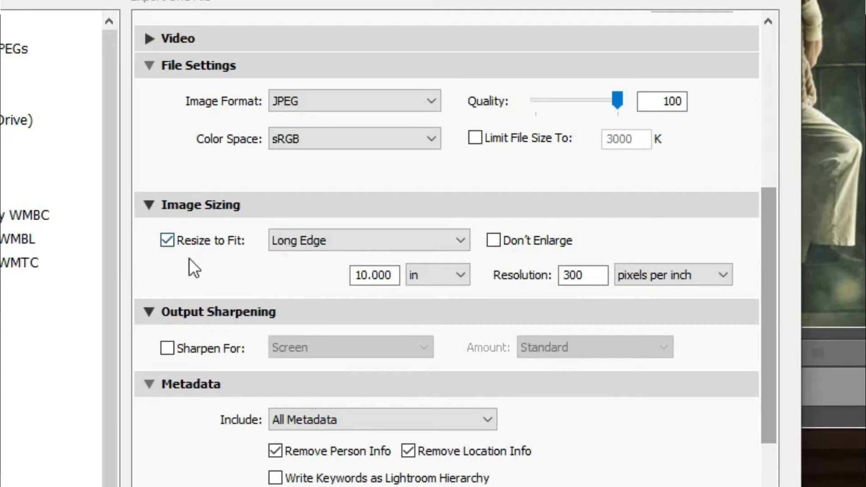
Resize to fit the long edge at 1050 pixels with a resolution of 240 ppi
click(281, 241)
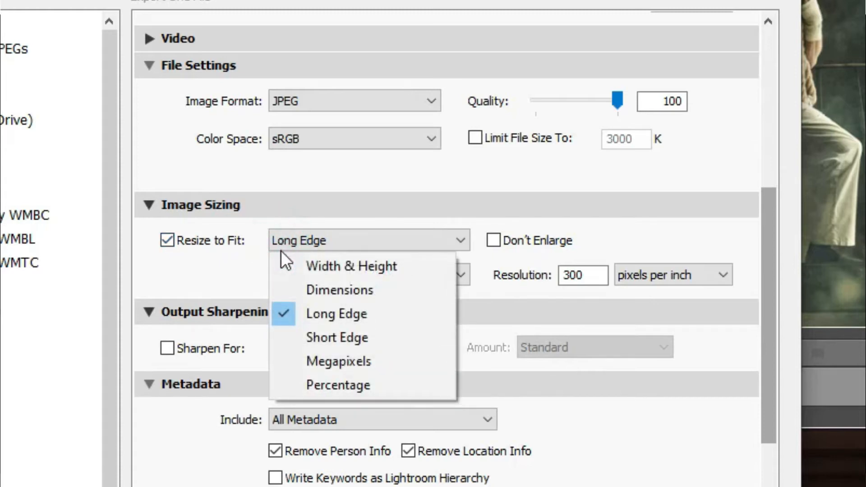
click(352, 312)
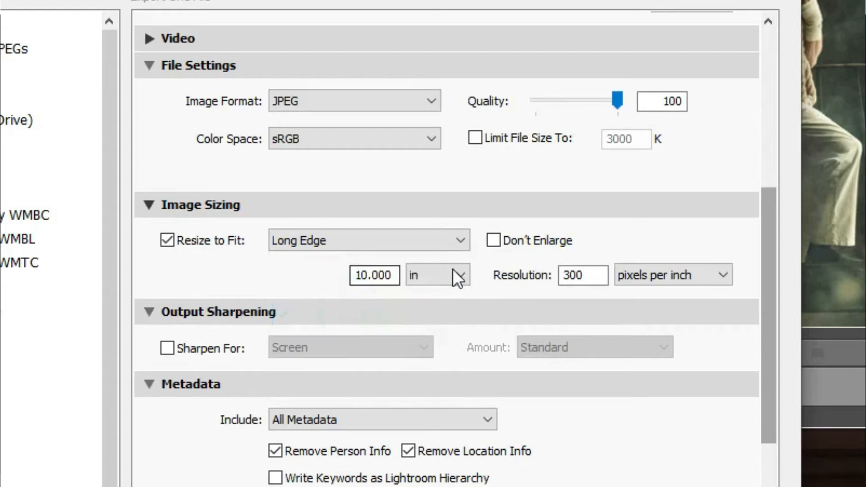
click(429, 274)
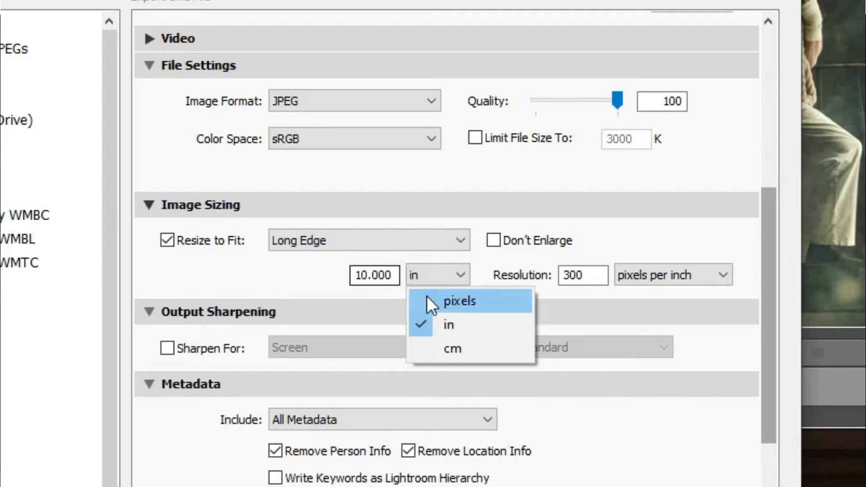
click(426, 297)
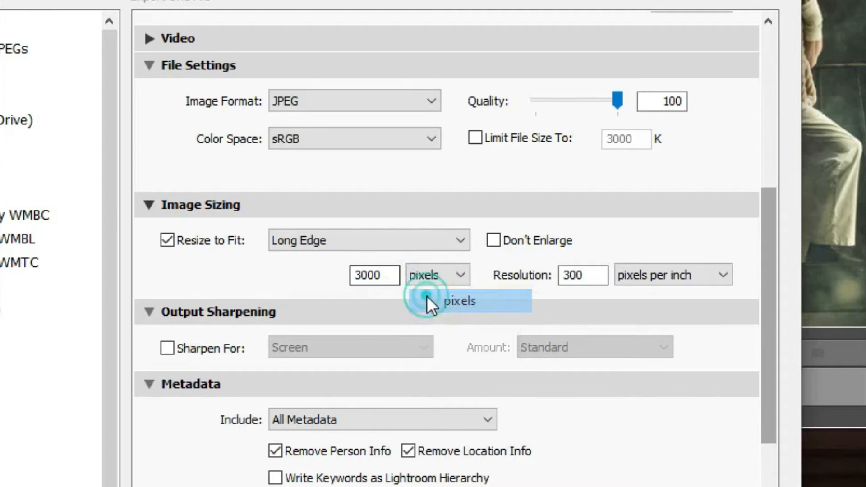
double_click(381, 275)
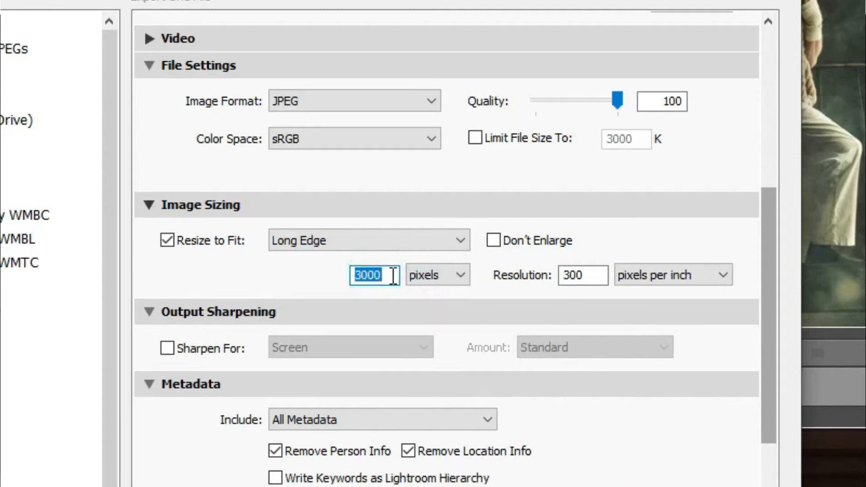
text(1050)
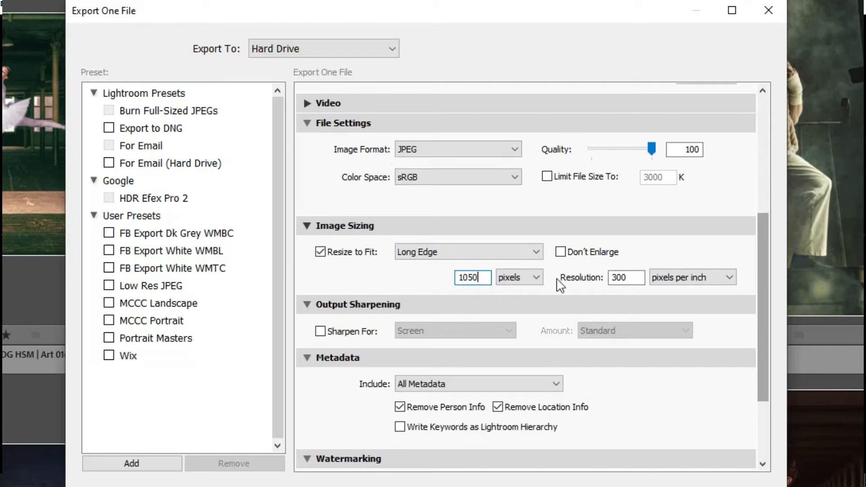
double_click(635, 278)
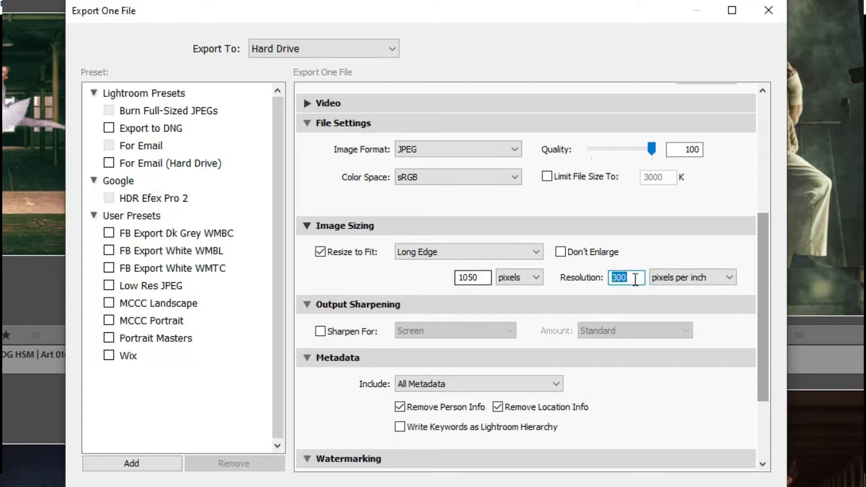
text(240)
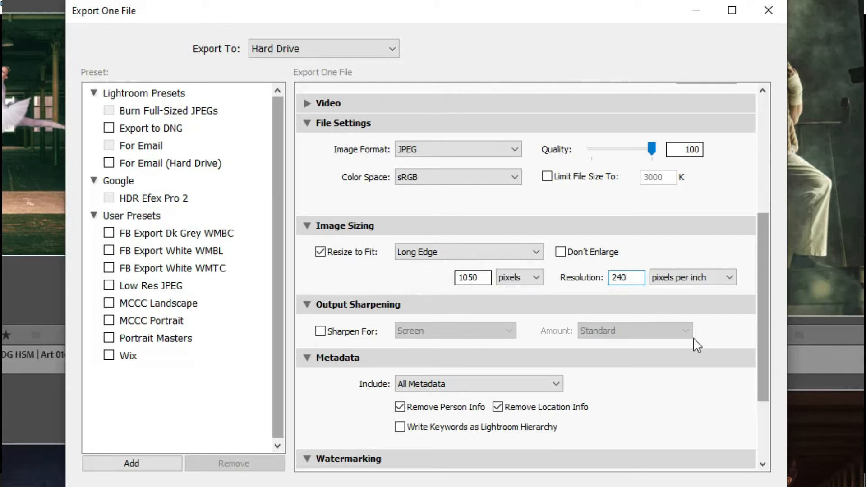
Keep Post-Processing's After Export at Do nothing and run the export
drag(761, 288, 764, 344)
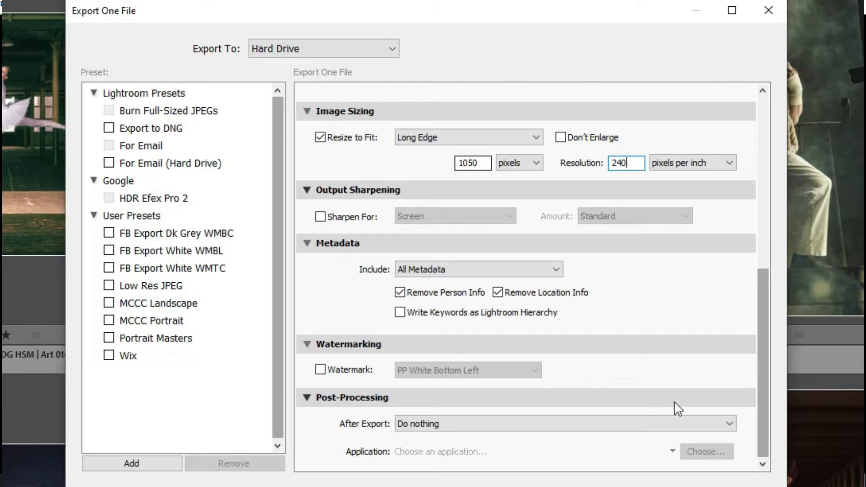
click(401, 425)
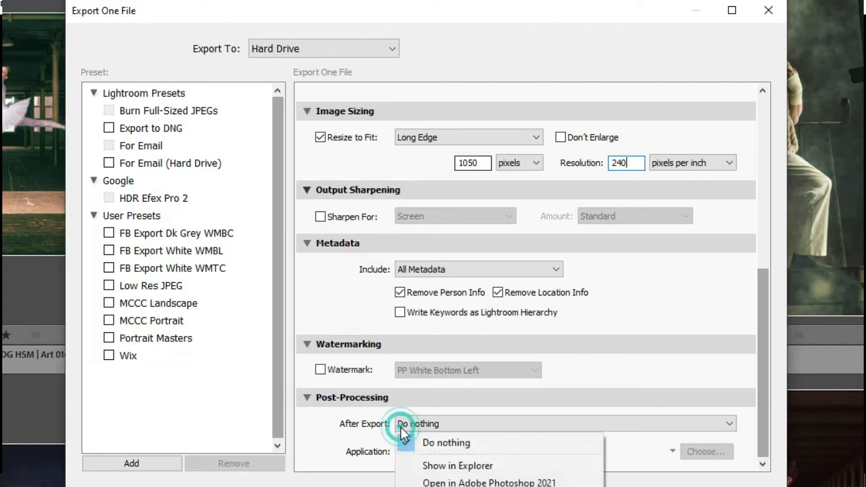
click(350, 422)
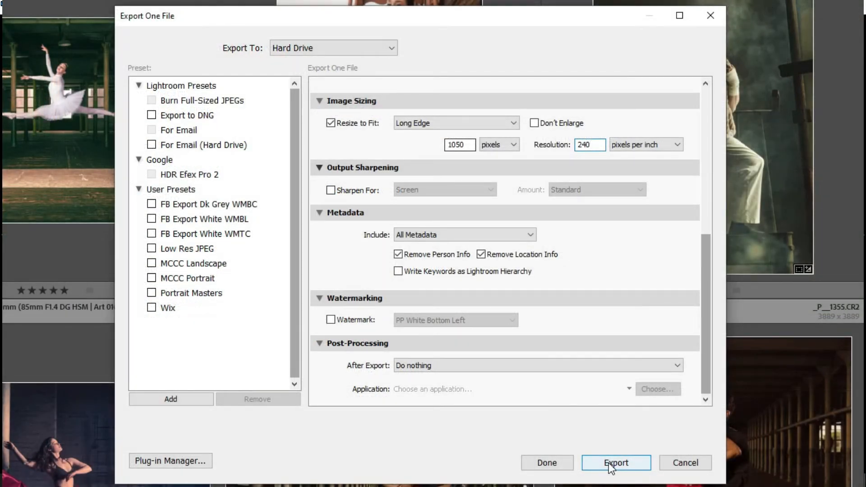
click(611, 466)
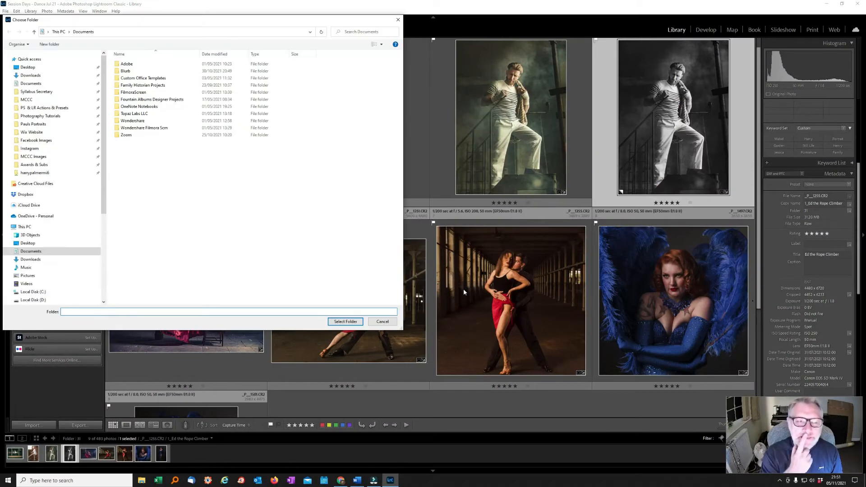
Create a Test folder inside MCCC Images and export the photo into it
drag(133, 20, 345, 34)
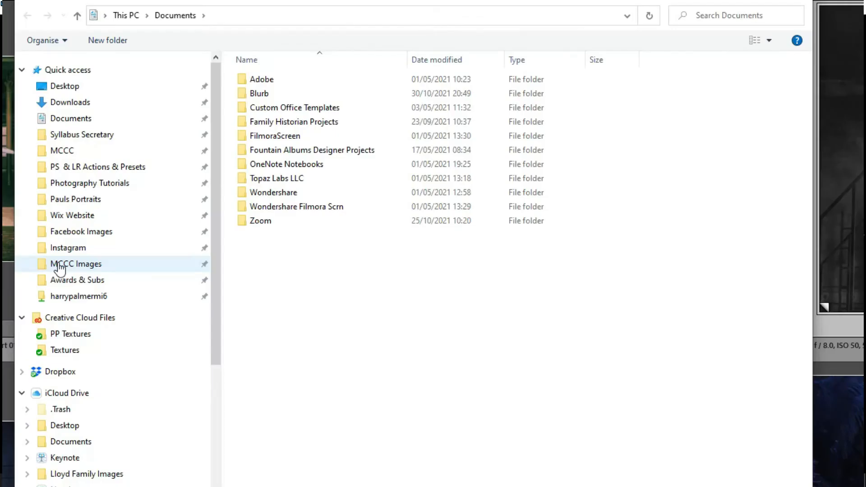
scroll(59, 269, down, 1)
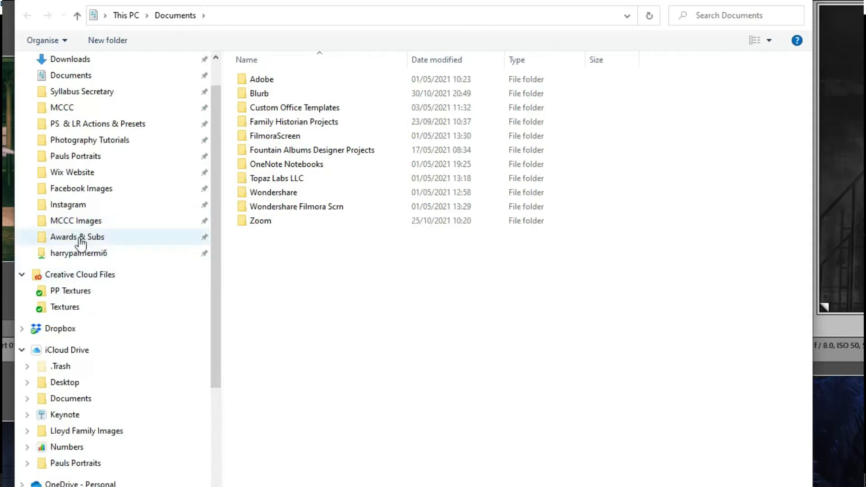
click(72, 220)
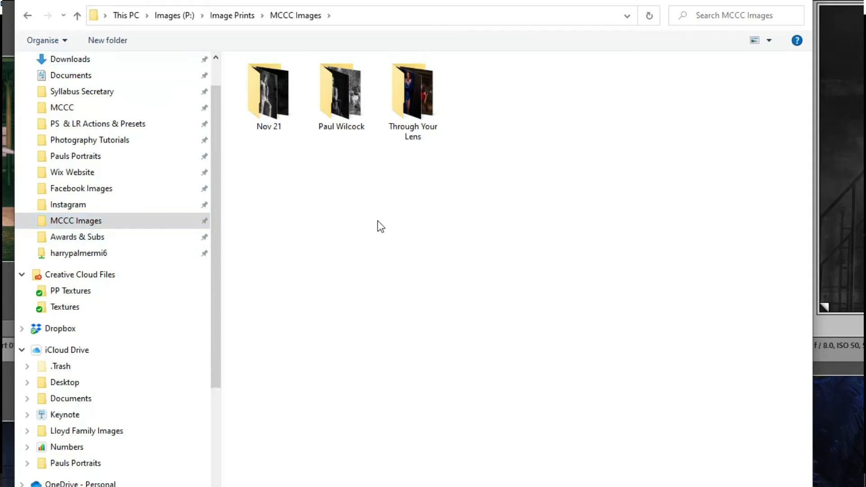
click(105, 41)
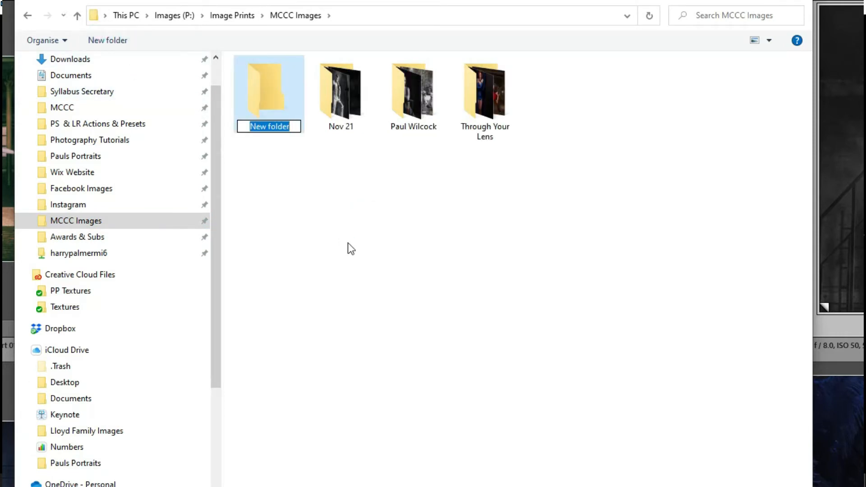
text(Test)
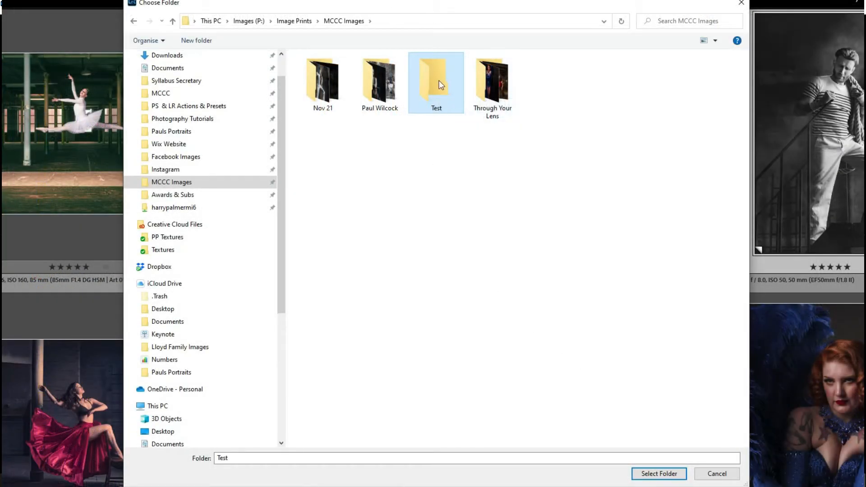
click(659, 473)
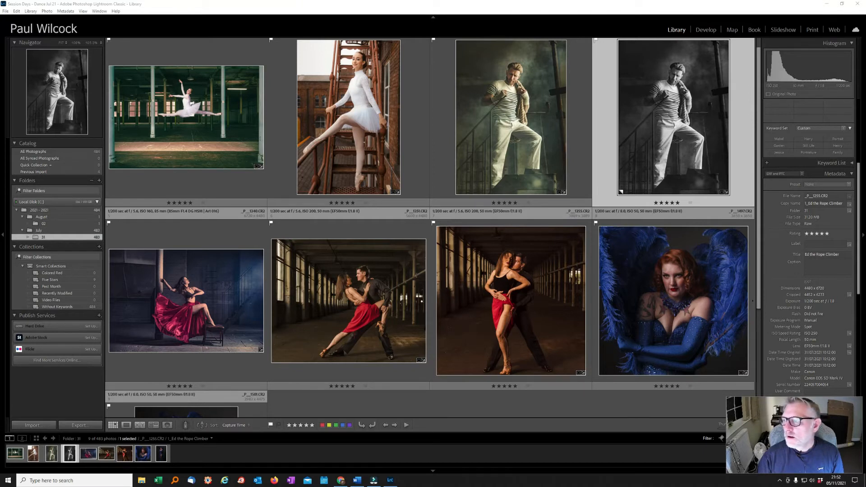
Open MCCC Images > Test in File Explorer and switch the file list to Details view
drag(865, 98, 312, 54)
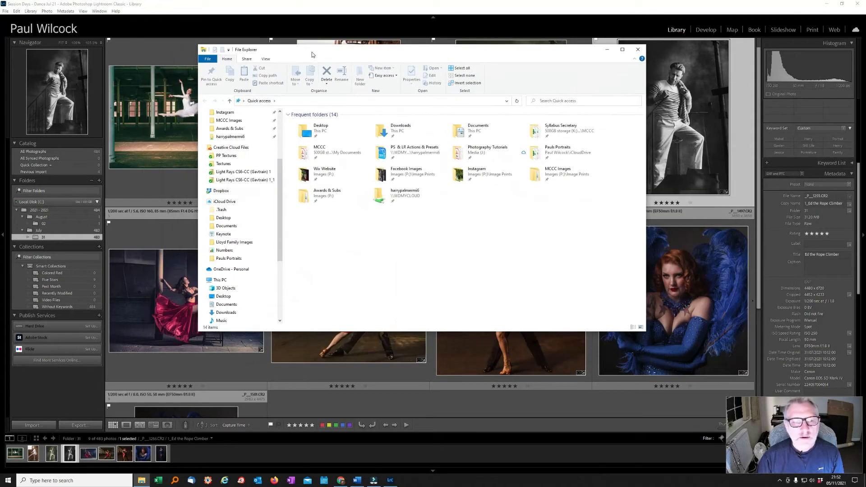
click(228, 120)
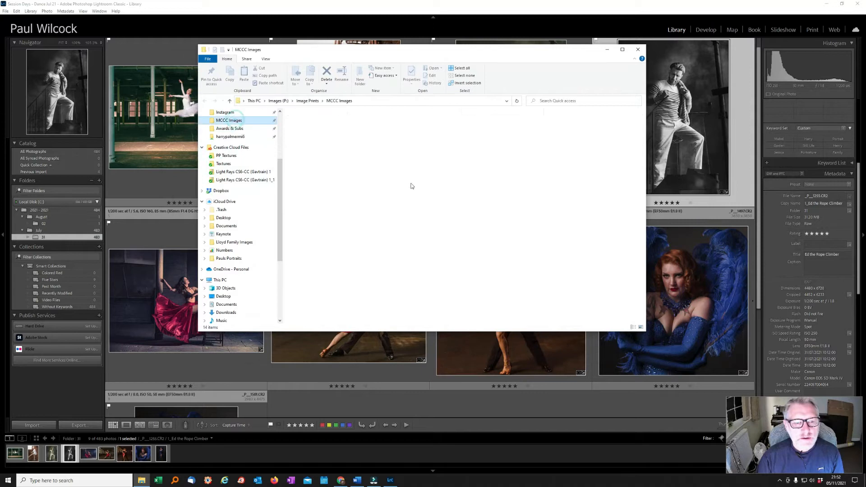
double_click(304, 140)
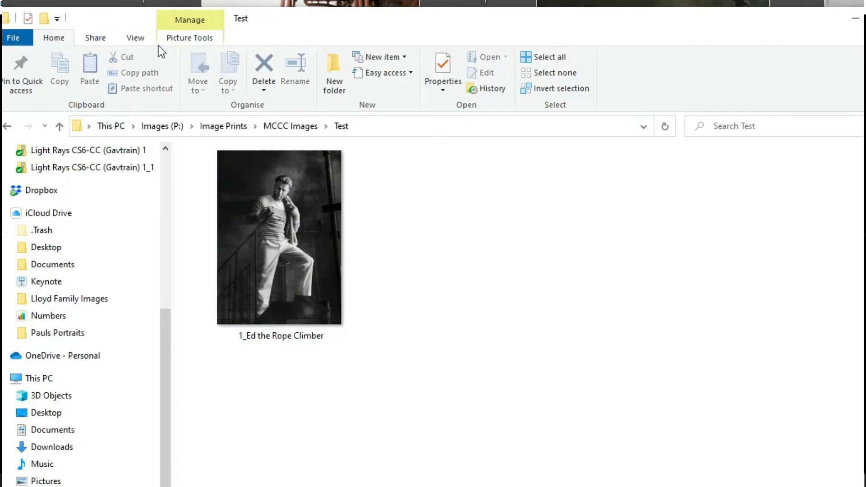
click(135, 39)
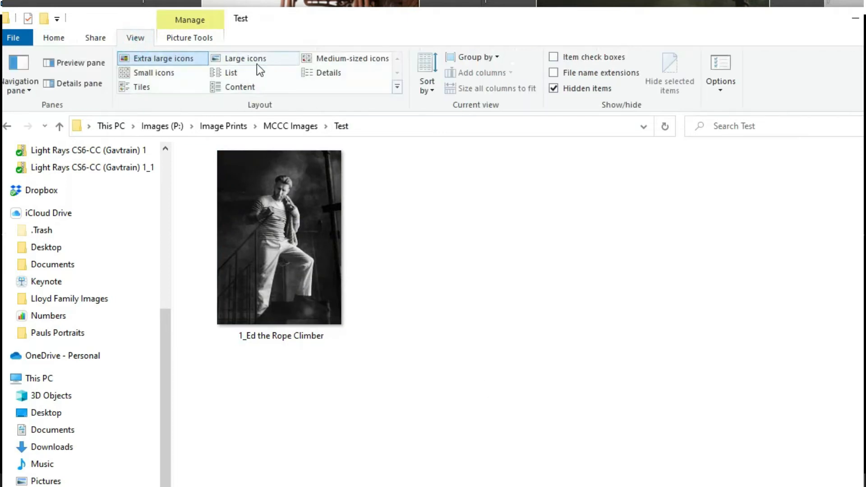
click(354, 75)
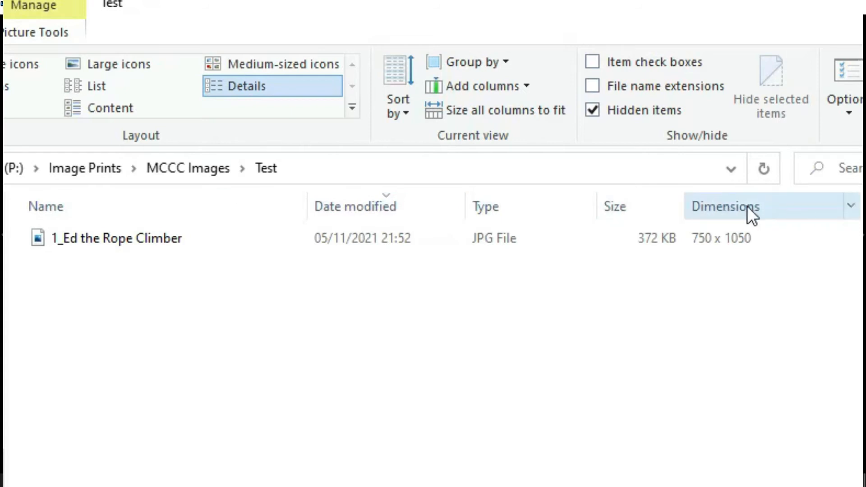
Add the Dimensions column via Choose Details and move it up, showing 750 x 1050
right_click(646, 205)
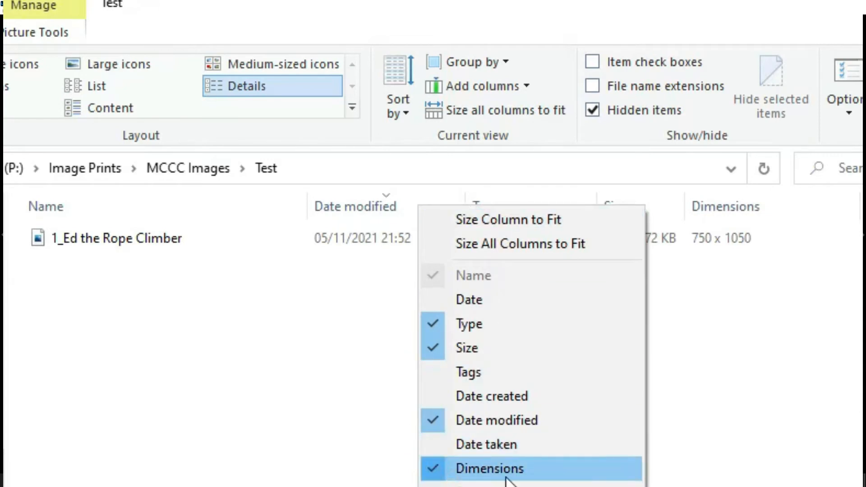
right_click(344, 201)
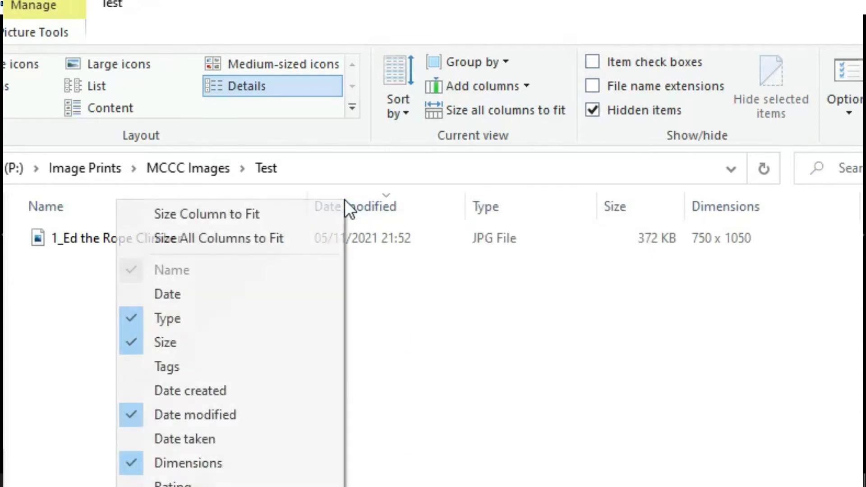
click(516, 204)
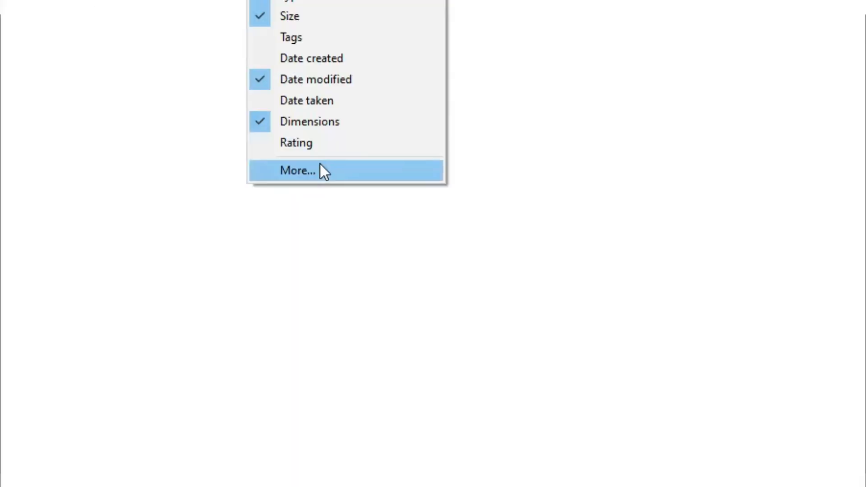
click(320, 165)
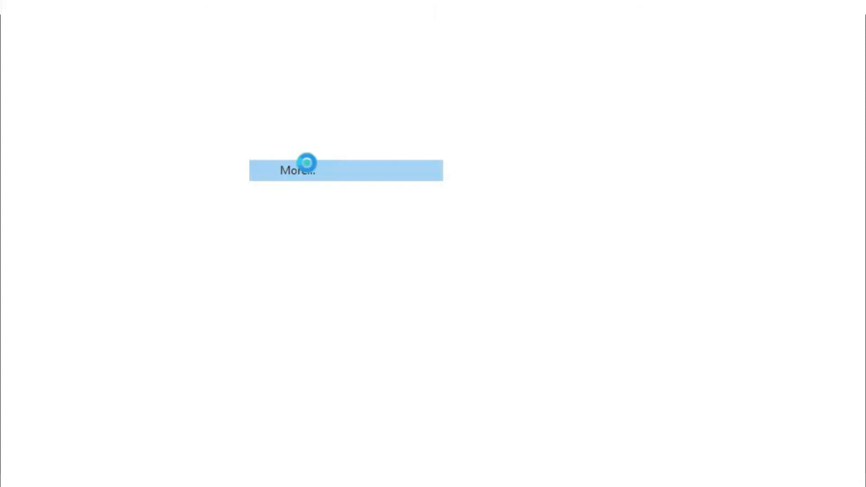
scroll(431, 202, down, 4)
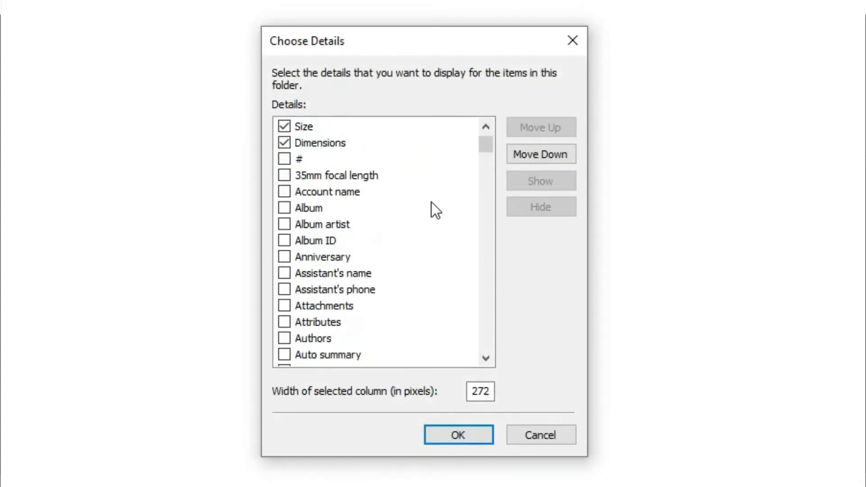
scroll(431, 201, down, 7)
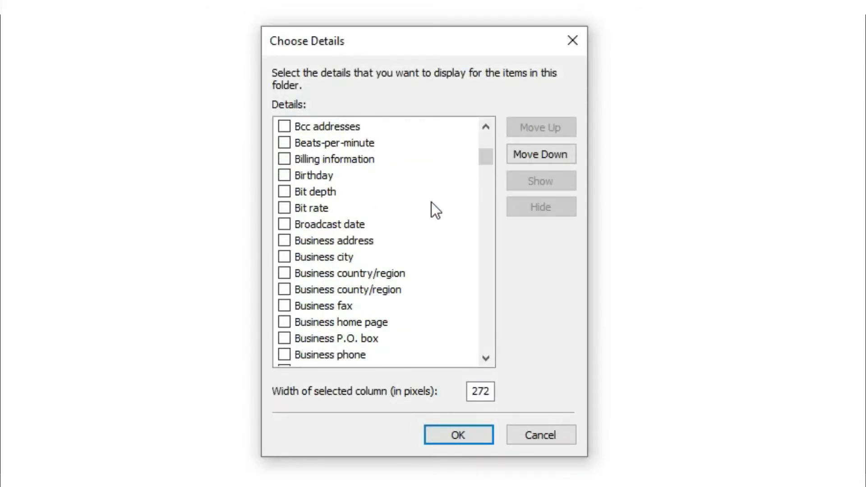
scroll(431, 199, down, 8)
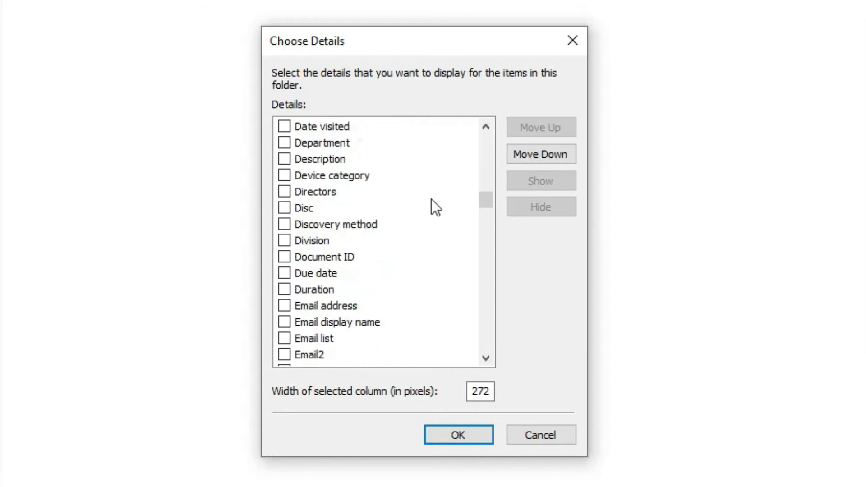
scroll(431, 199, up, 1)
scroll(355, 249, up, 3)
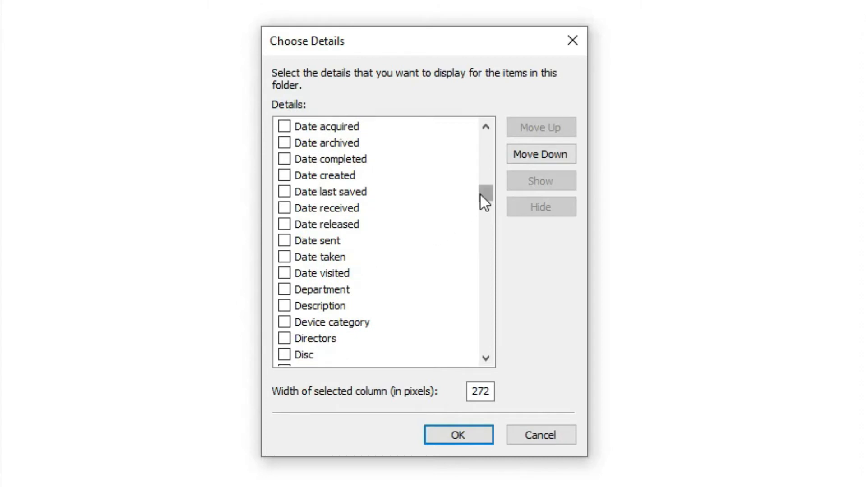
drag(483, 193, 487, 139)
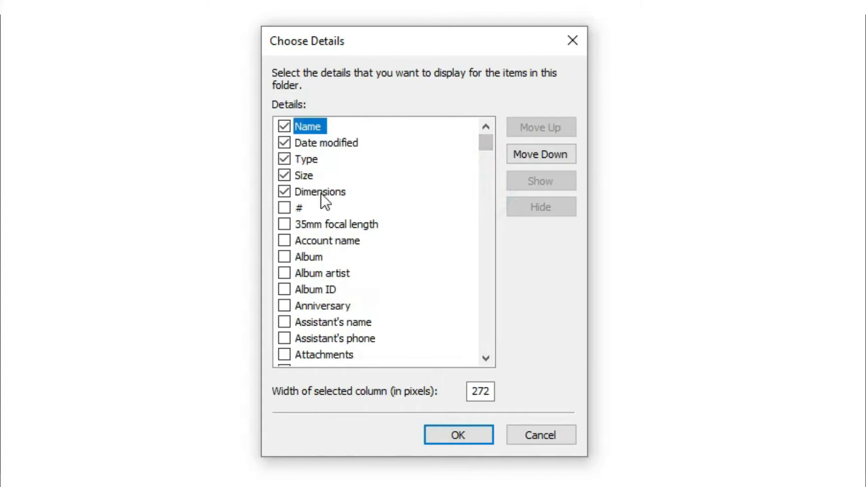
click(340, 190)
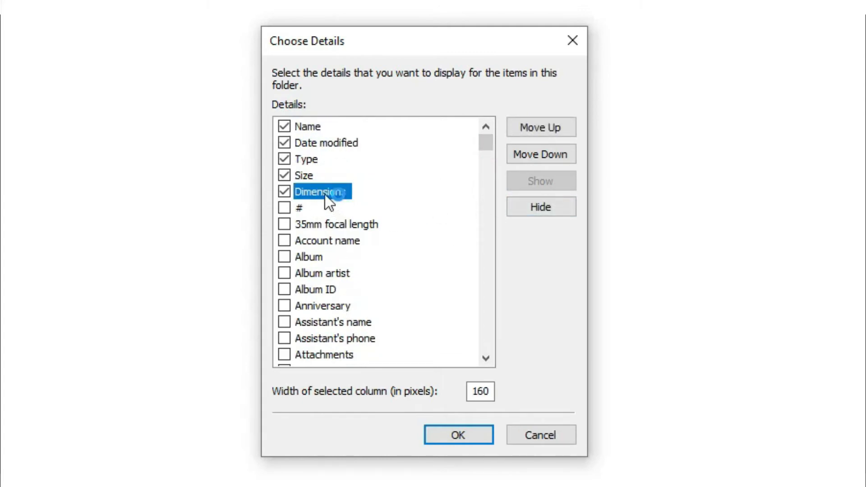
click(542, 122)
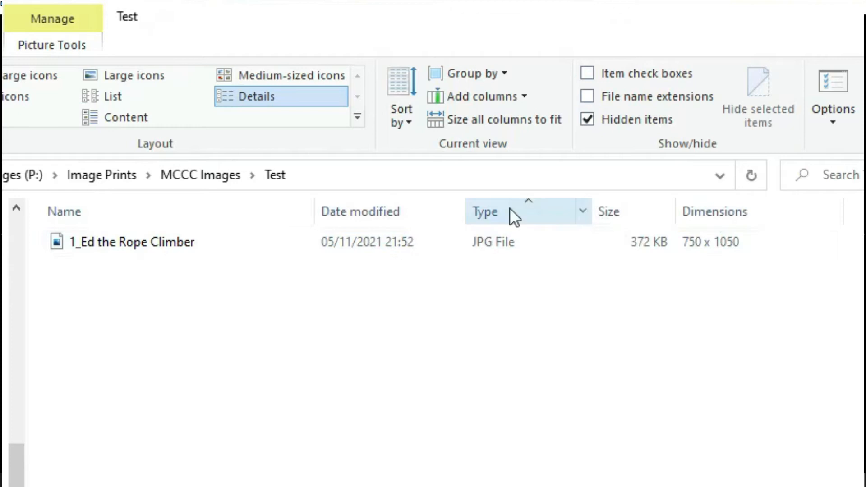
Review the column options without changes, then minimise File Explorer to return to Lightroom
right_click(632, 210)
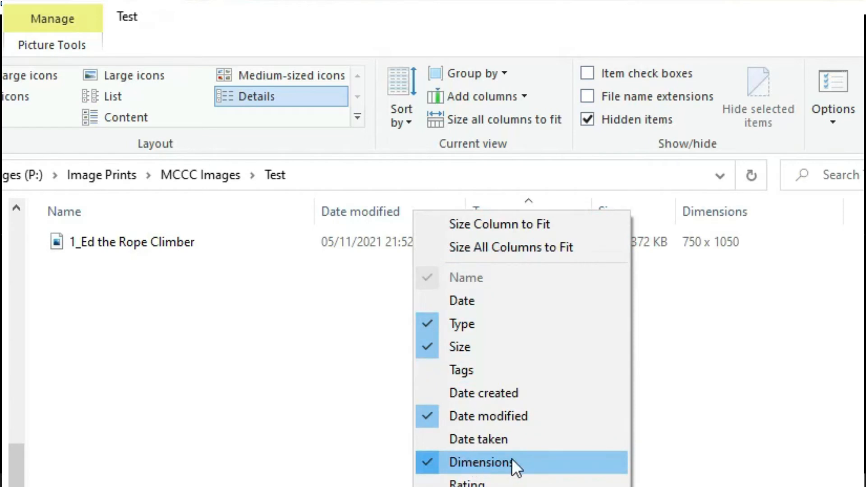
key(Escape)
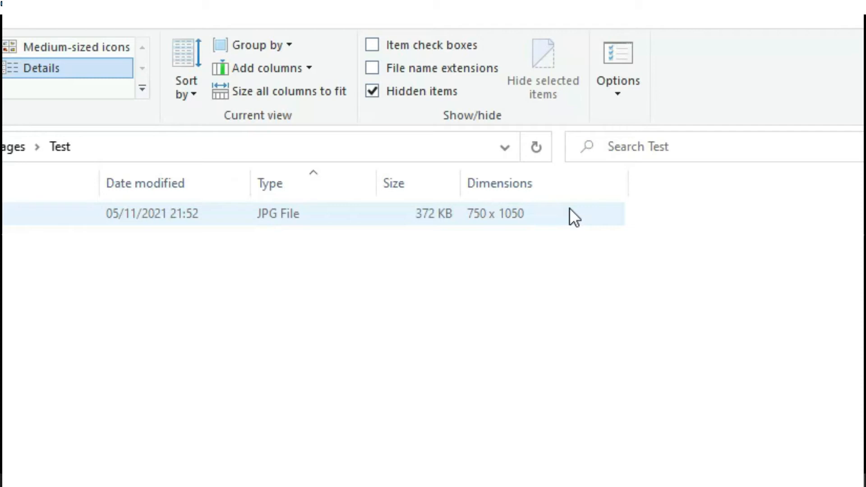
click(827, 4)
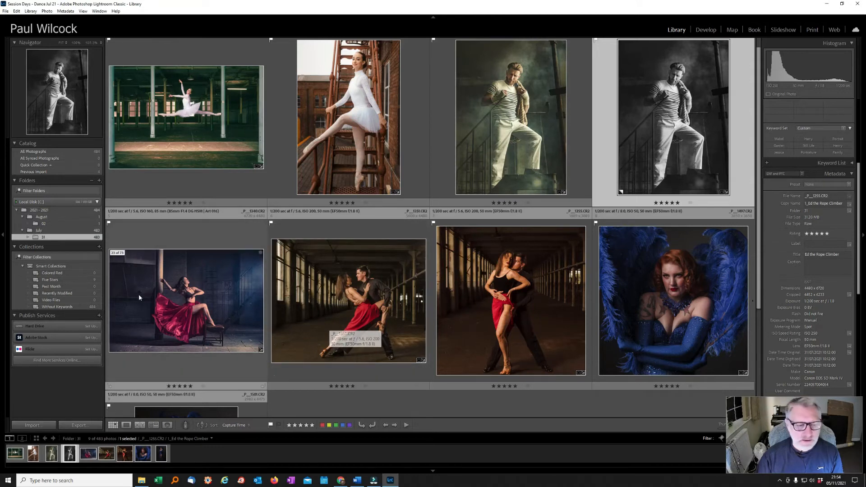
Select the tango dancers photo and open its Export One File dialog from the context menu
click(351, 310)
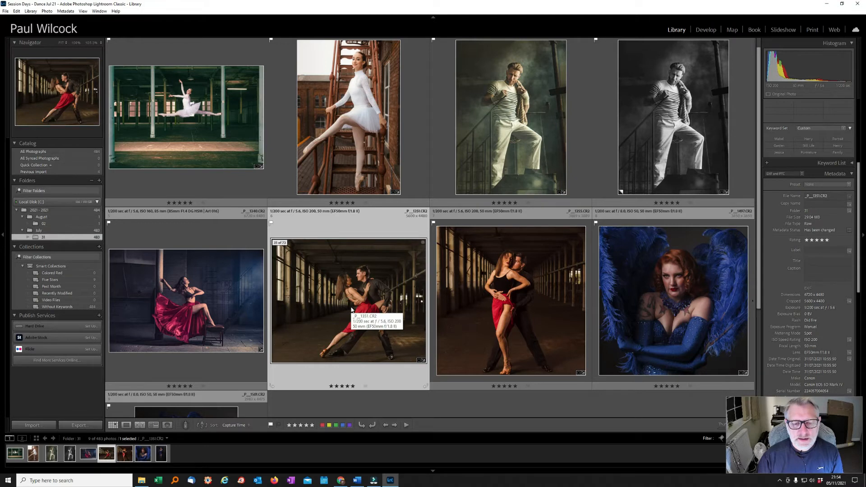
scroll(357, 298, down, 2)
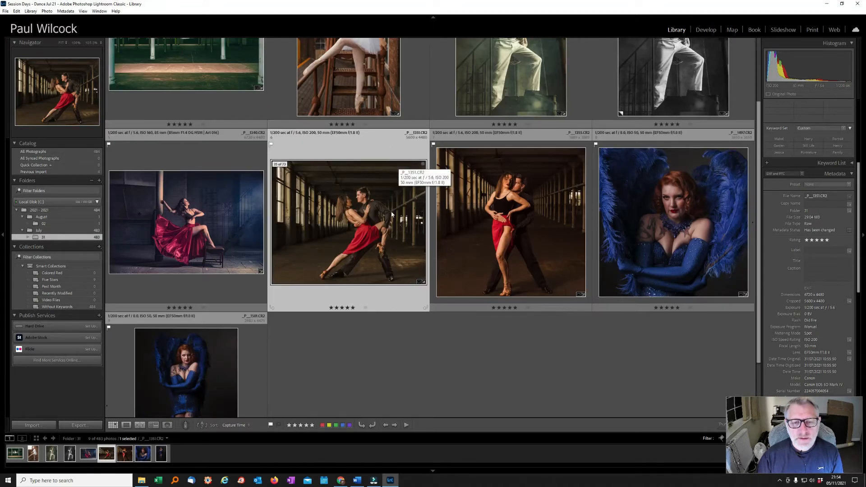
scroll(391, 215, up, 1)
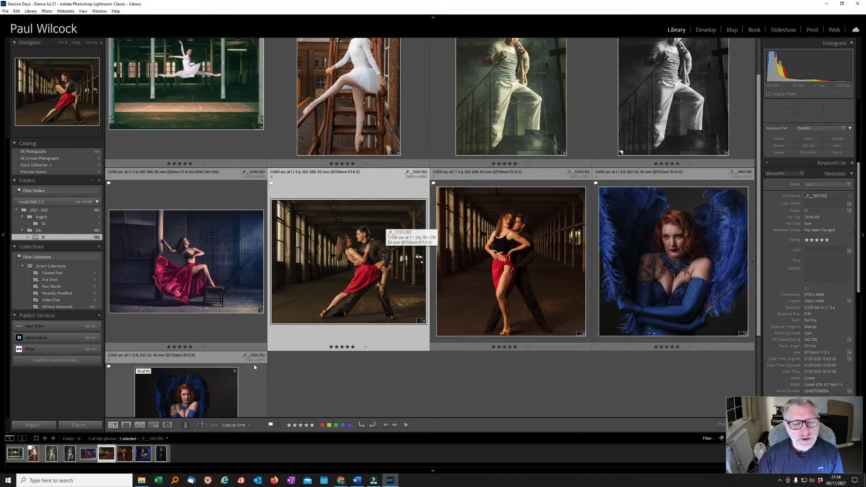
right_click(355, 258)
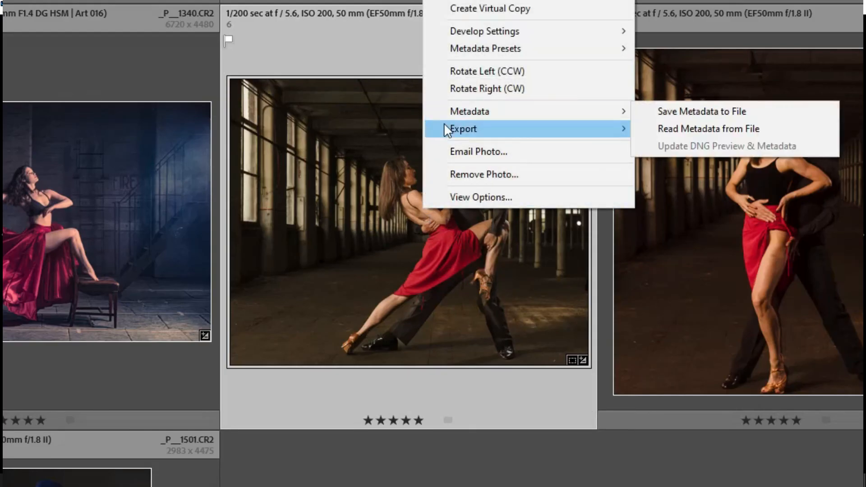
mouse_move(444, 125)
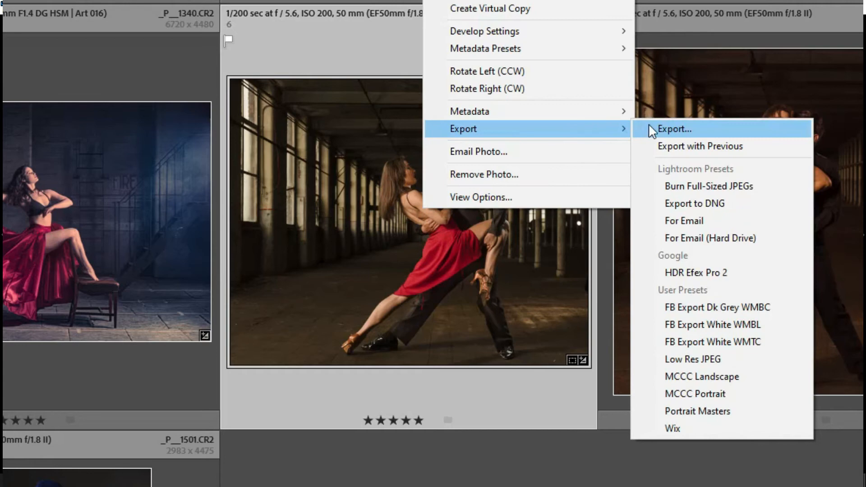
click(649, 127)
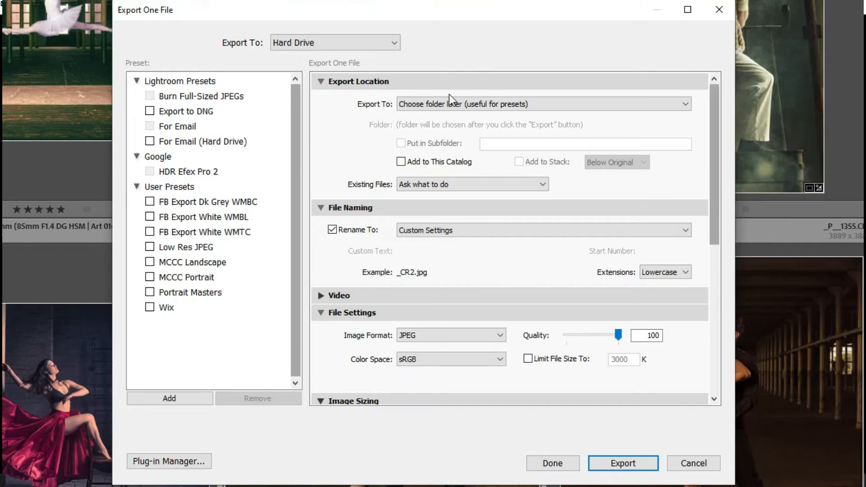
Enlarge the export dialog, review the copy-name file naming template, then close the dialog
drag(445, 484, 445, 486)
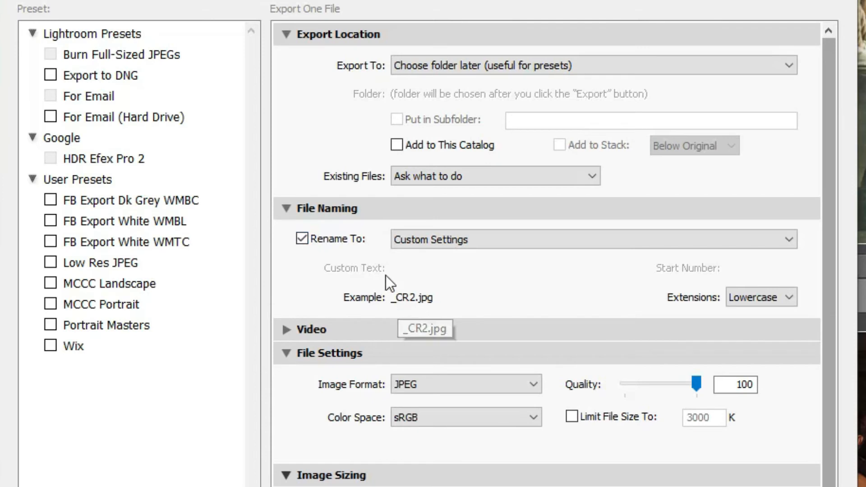
click(407, 240)
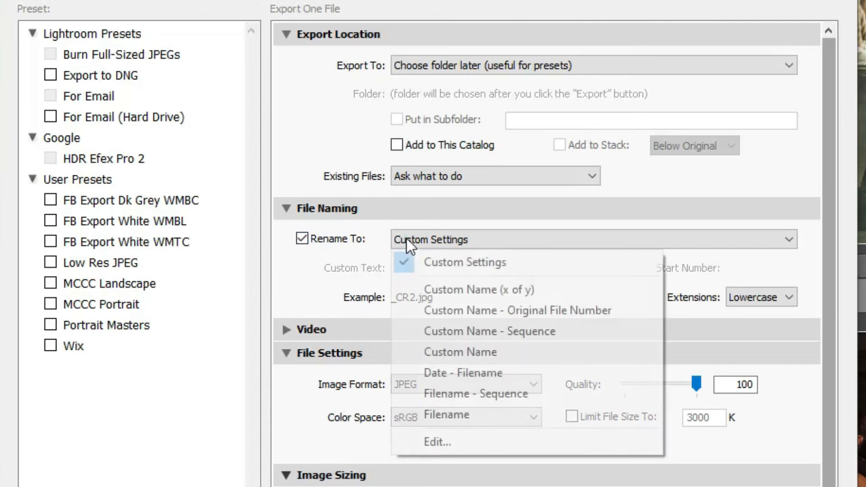
click(419, 434)
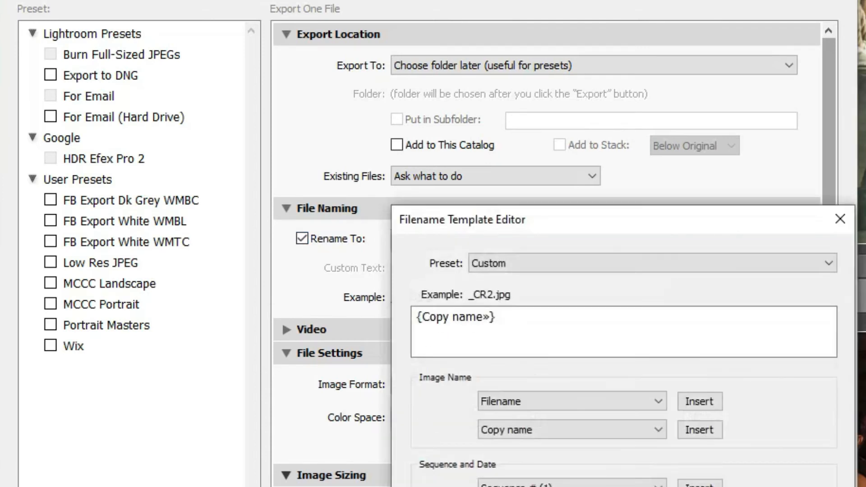
key(Return)
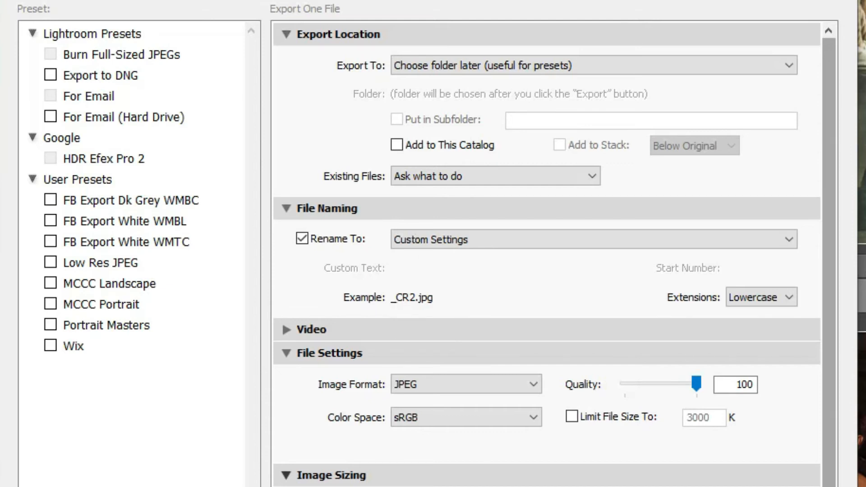
click(496, 391)
Set the photo's title to 'Two for Tango (2)' in the Metadata panel
click(820, 262)
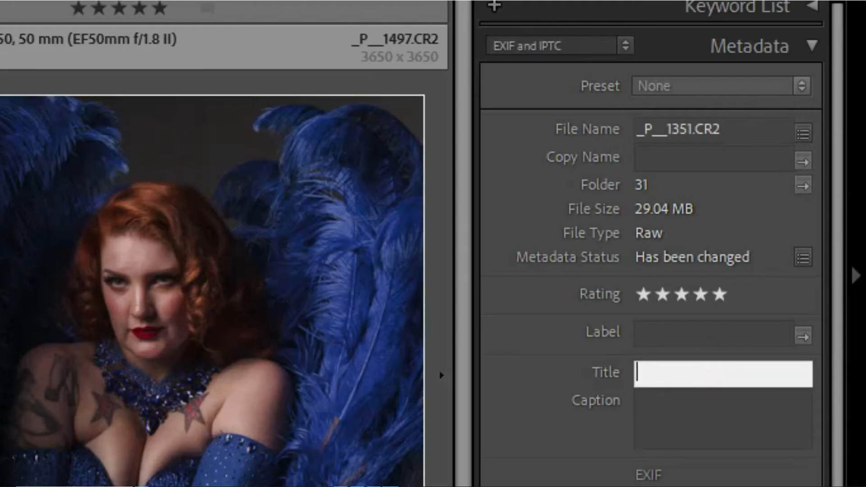
text(Two for Tango )
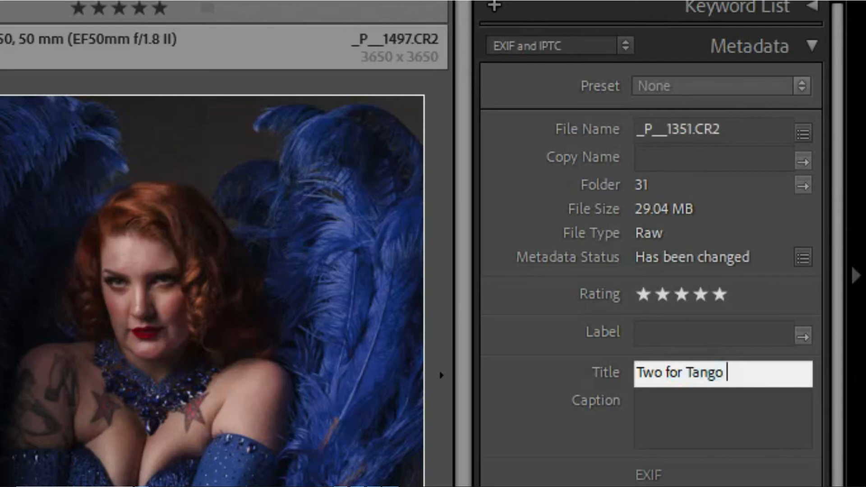
text((")
key(BackSpace)
text(2))
drag(756, 372, 629, 368)
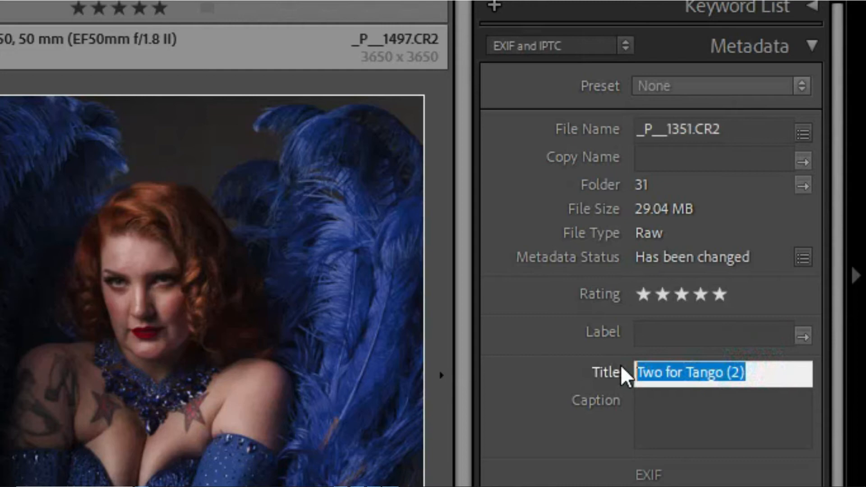
Give the photo the copy name '2_Two for Tango (2)' and recheck it
click(667, 153)
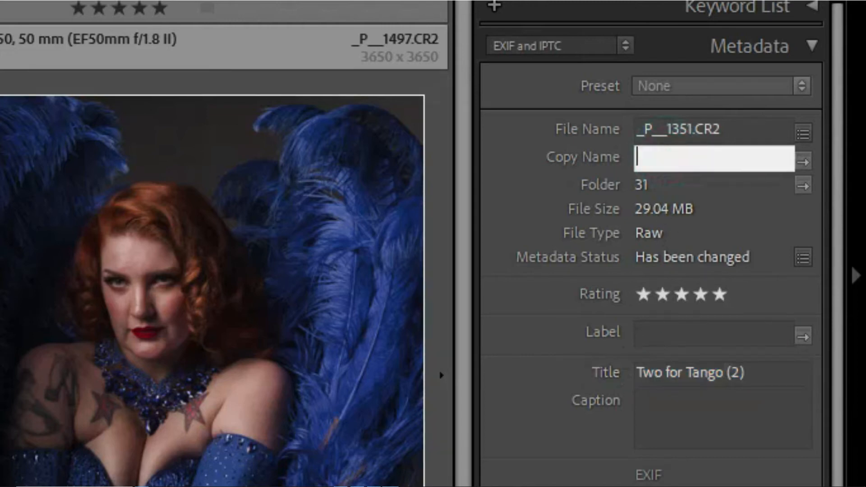
text(2_Two for Tango)
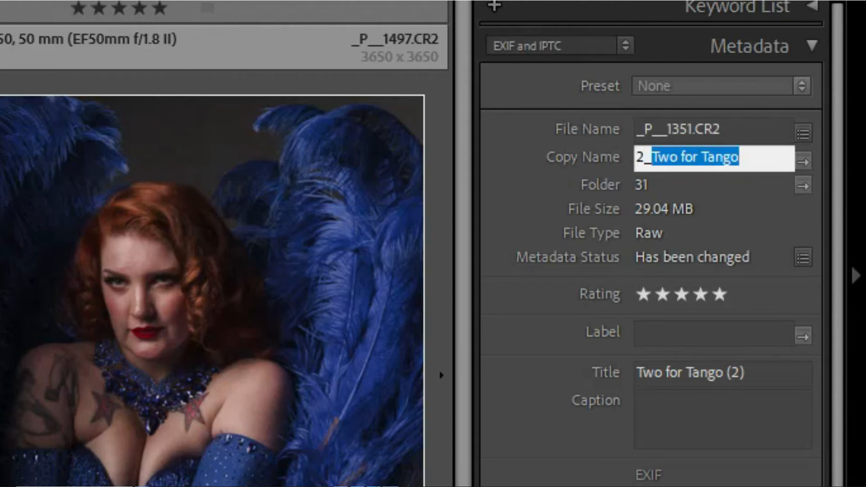
key(Right)
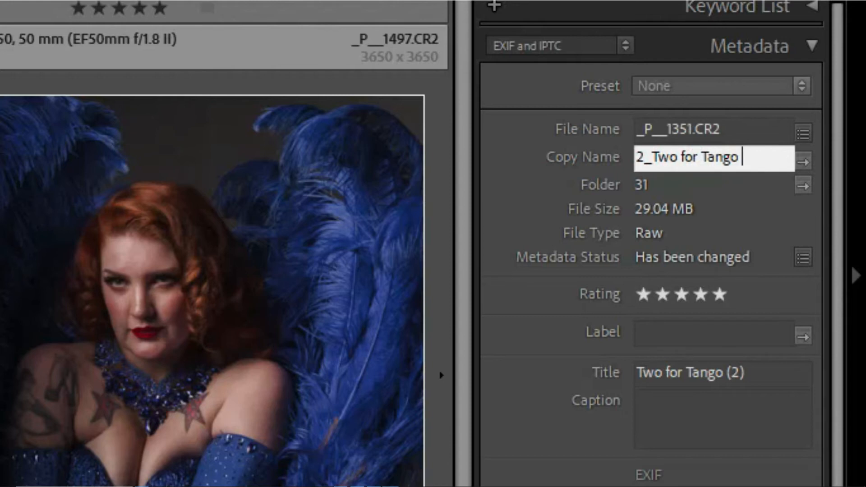
text((2))
key(Return)
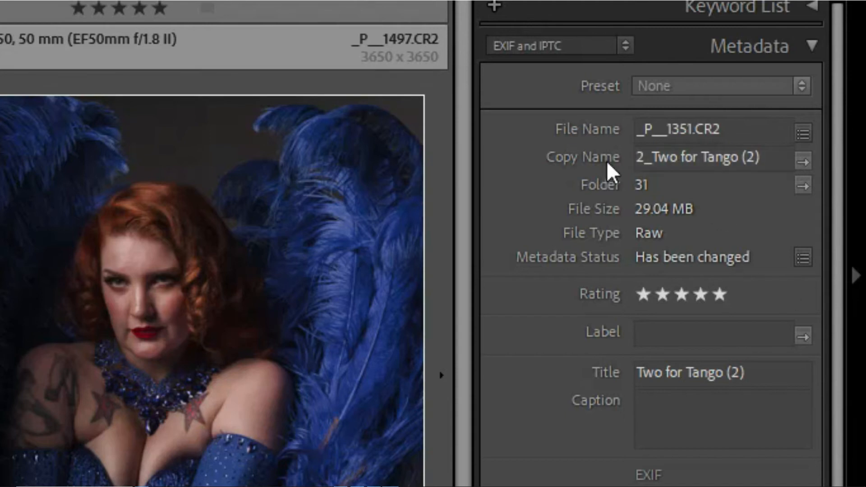
click(663, 381)
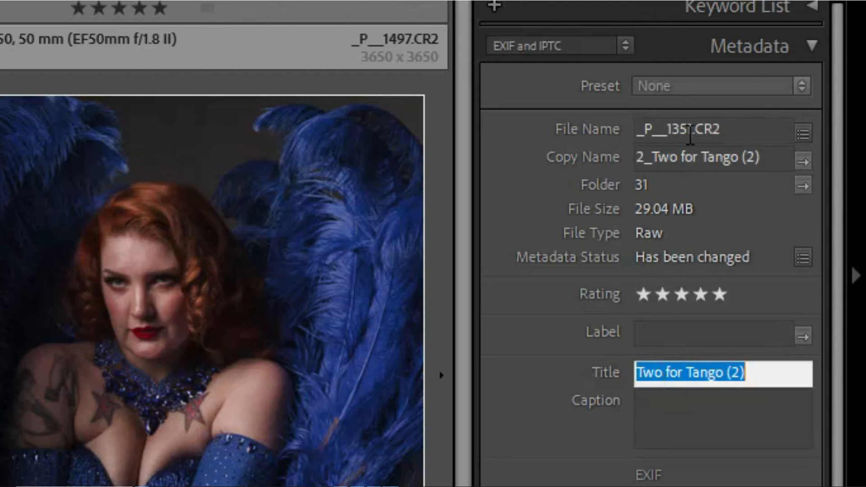
click(690, 169)
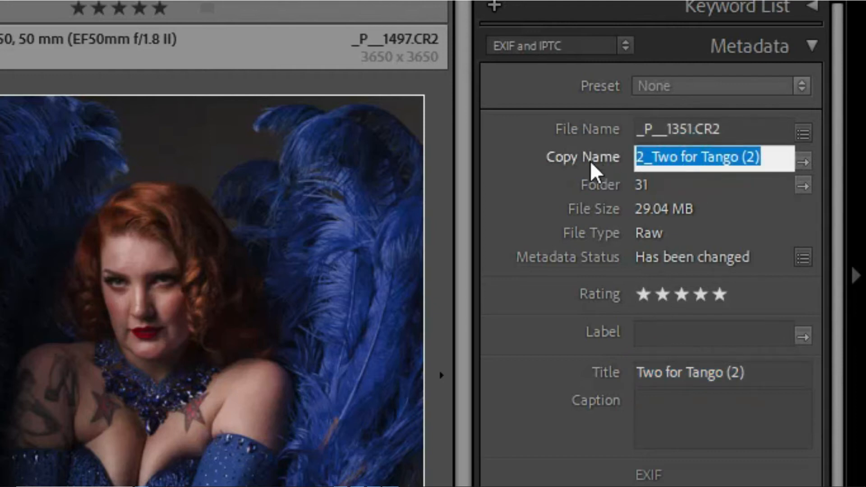
click(649, 158)
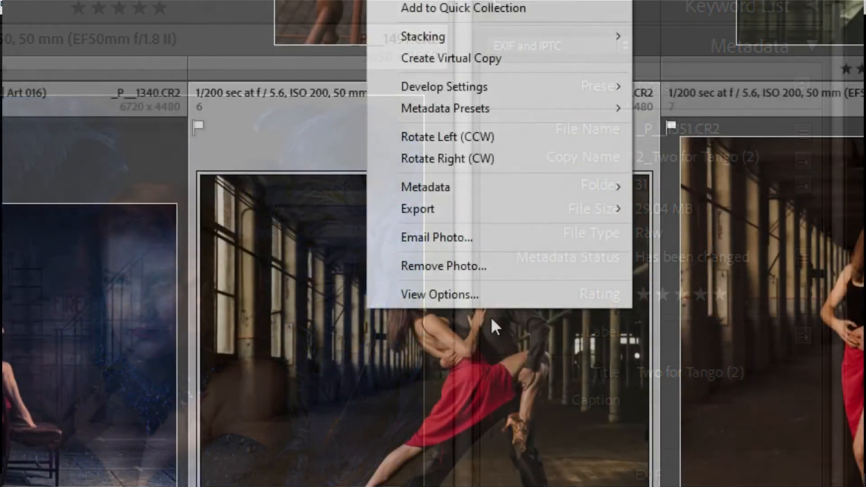
Open the full Export dialog for the tango photo via Export > Export…
mouse_move(454, 217)
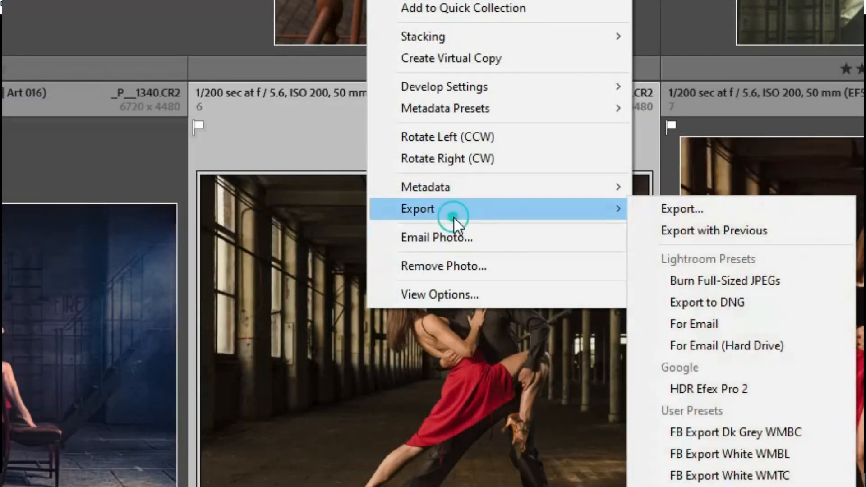
click(655, 209)
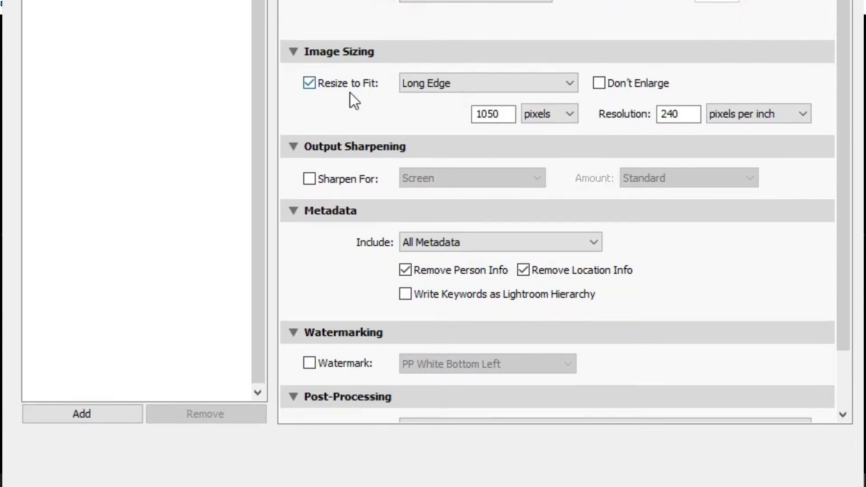
Set Resize to Fit to Width & Height with W 1400 and H 1050 pixels
click(418, 89)
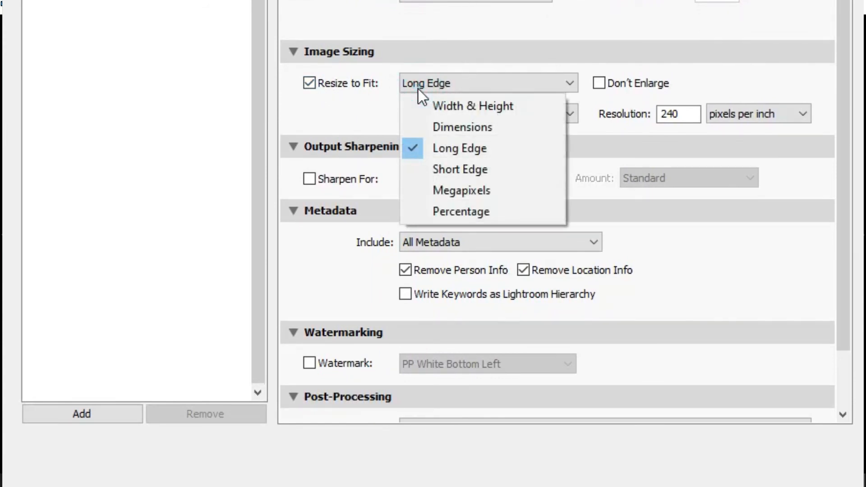
click(418, 105)
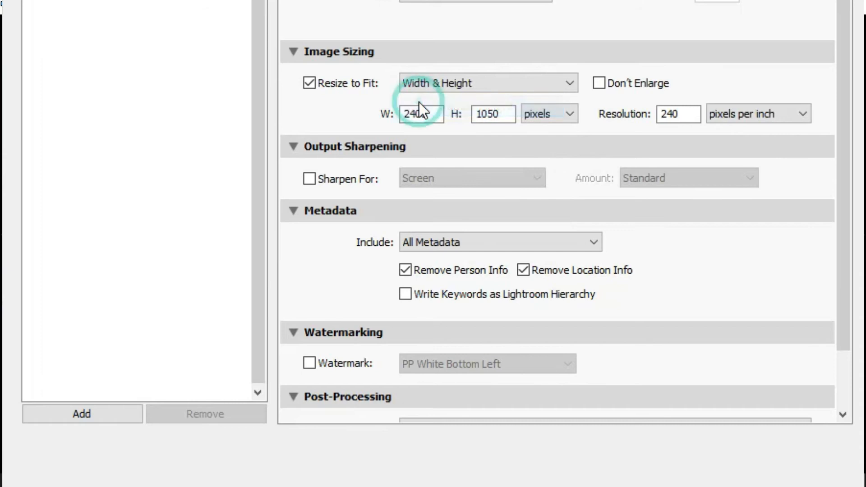
double_click(421, 115)
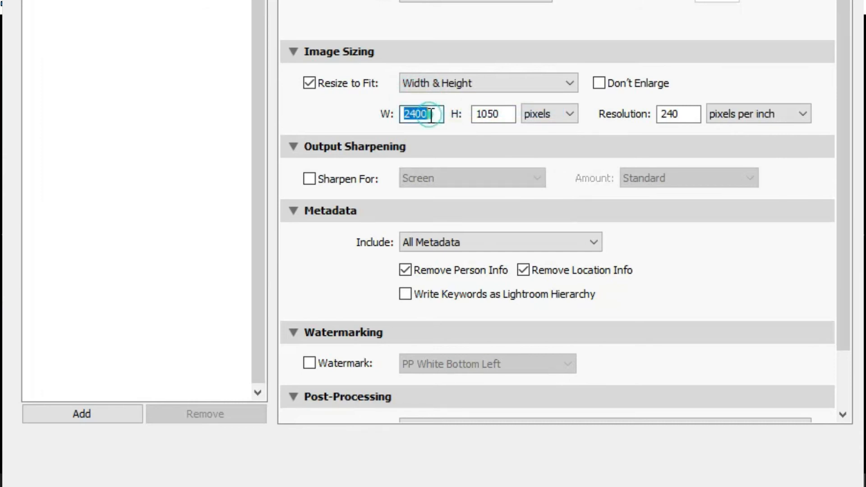
text(1400)
double_click(495, 114)
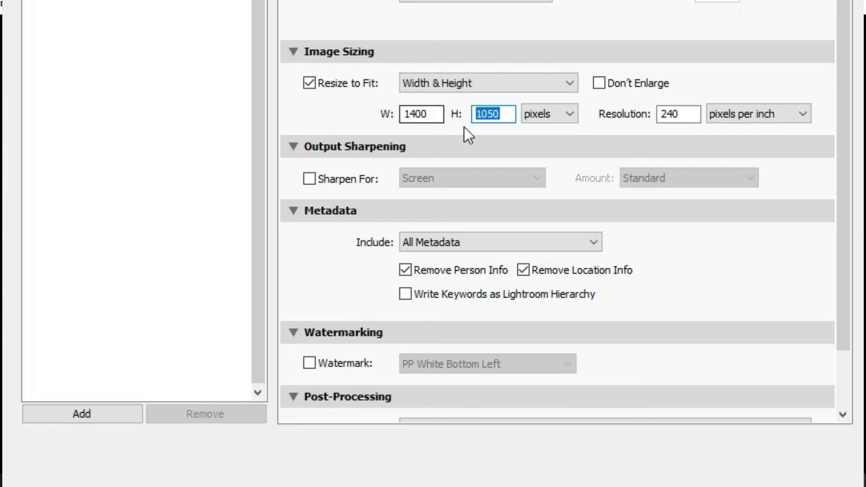
double_click(427, 114)
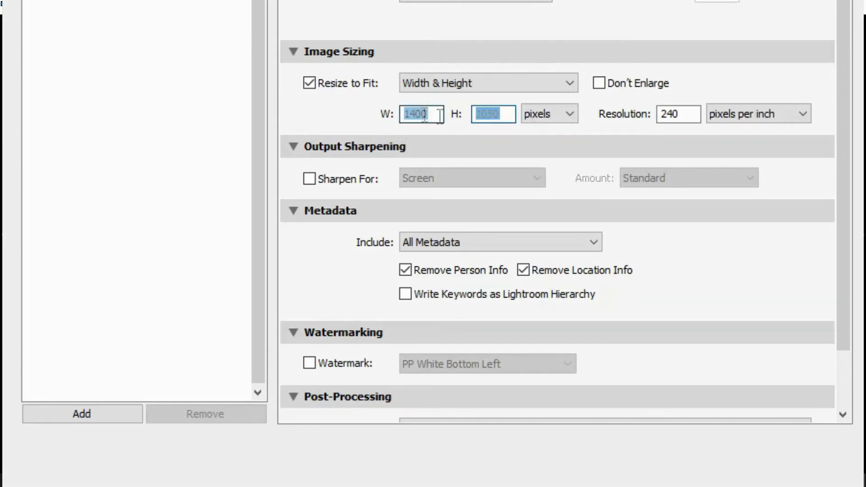
click(435, 114)
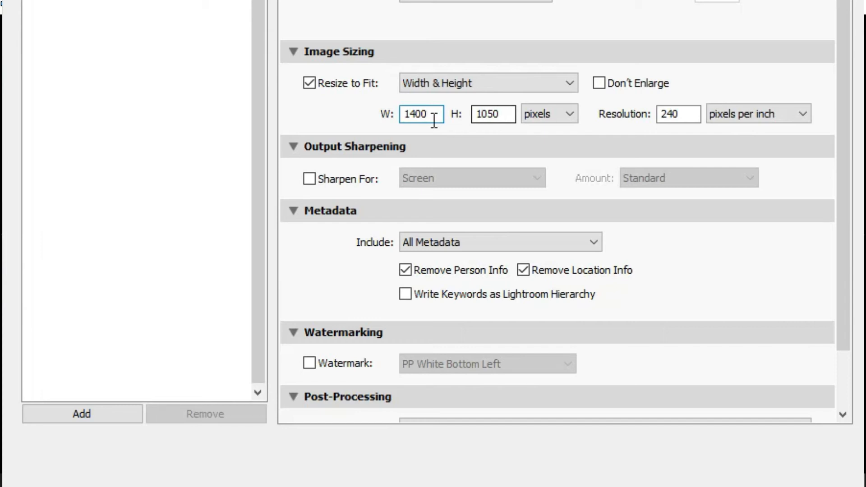
click(501, 114)
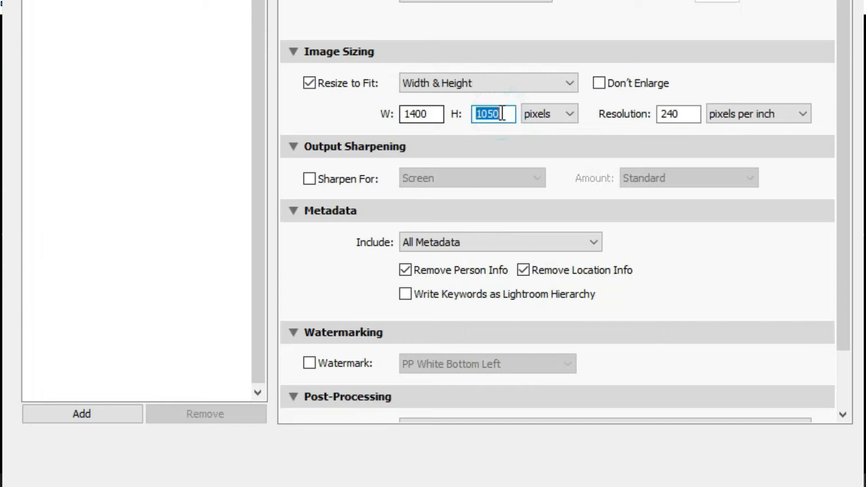
click(426, 114)
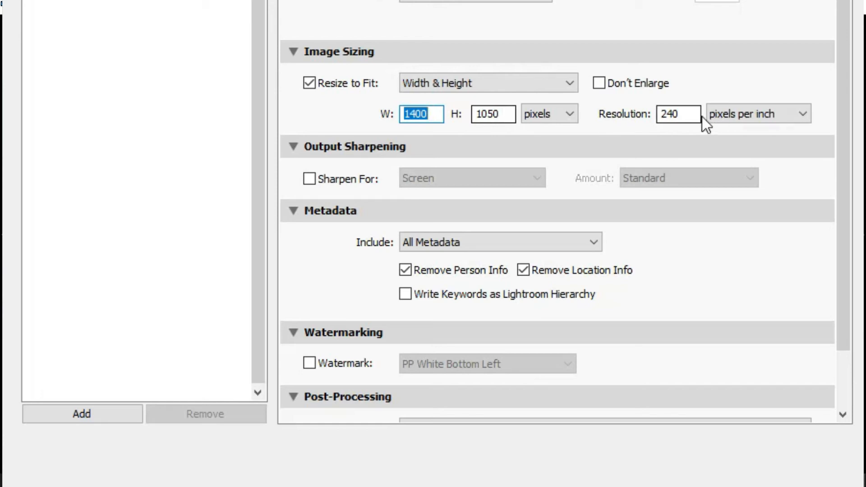
double_click(687, 114)
drag(839, 148, 838, 203)
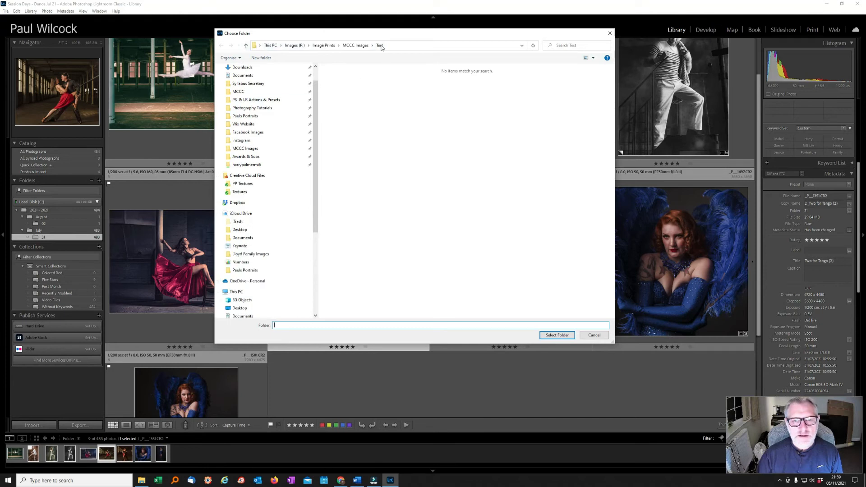
Select the Test folder as destination to export the tango photo
click(543, 337)
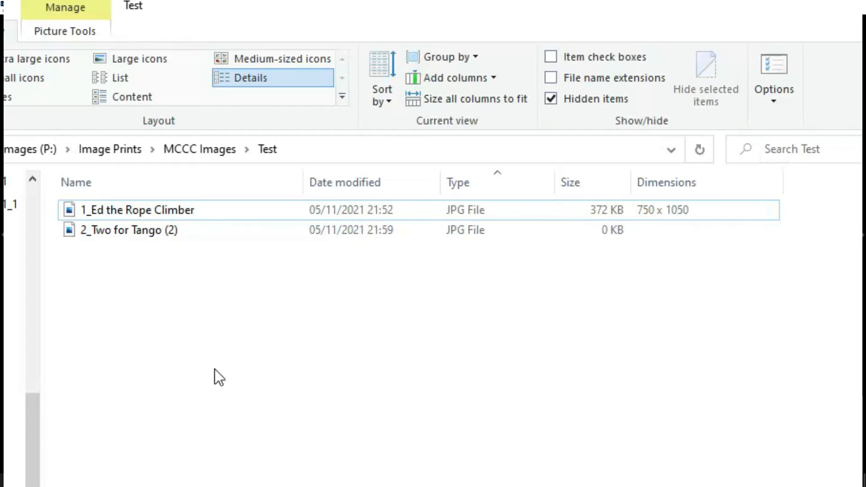
Select 2_Two for Tango (2) in the Test folder to check its 1313 x 1050 size
click(125, 228)
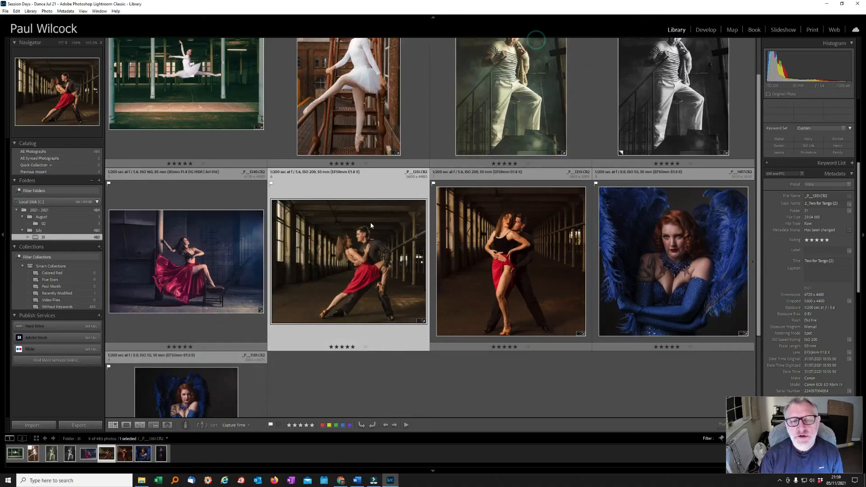
Reopen the tango photo's export settings and set Resize to Fit to Long Edge 1400
right_click(368, 225)
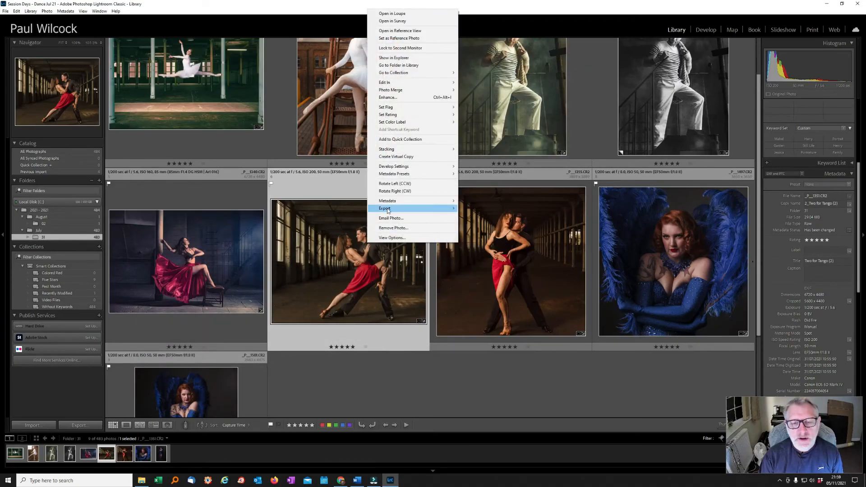
mouse_move(388, 210)
click(475, 210)
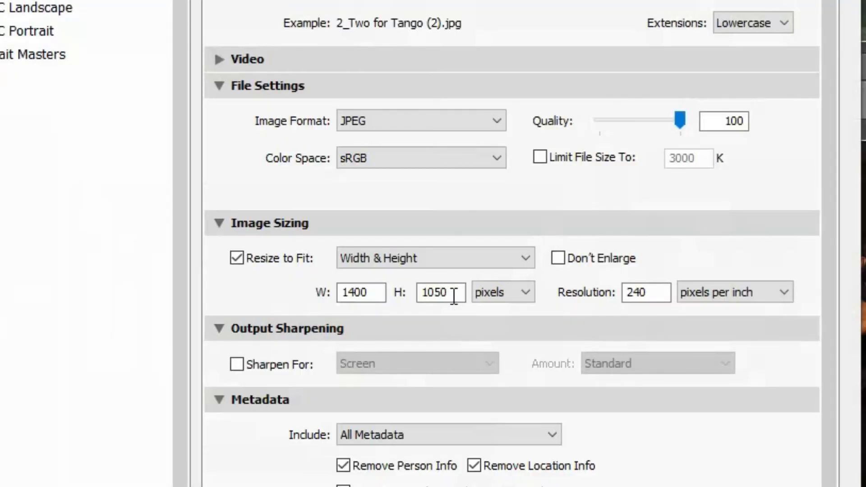
click(450, 296)
click(429, 258)
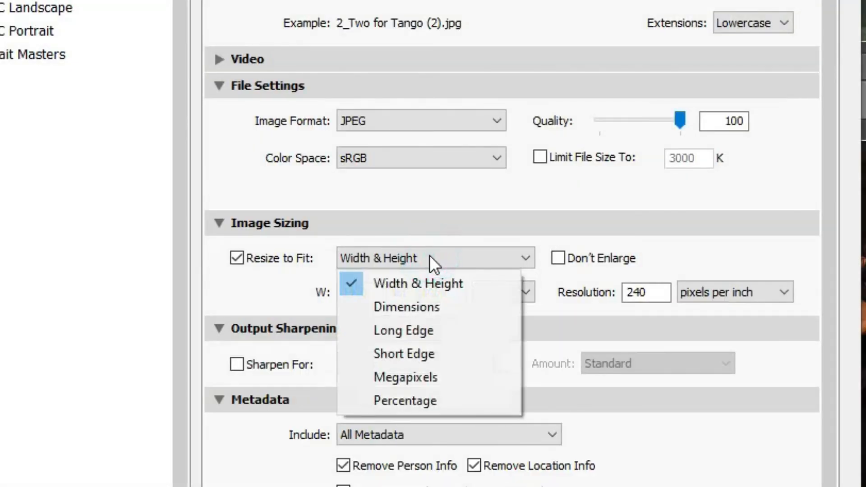
click(432, 330)
double_click(461, 297)
text(1400)
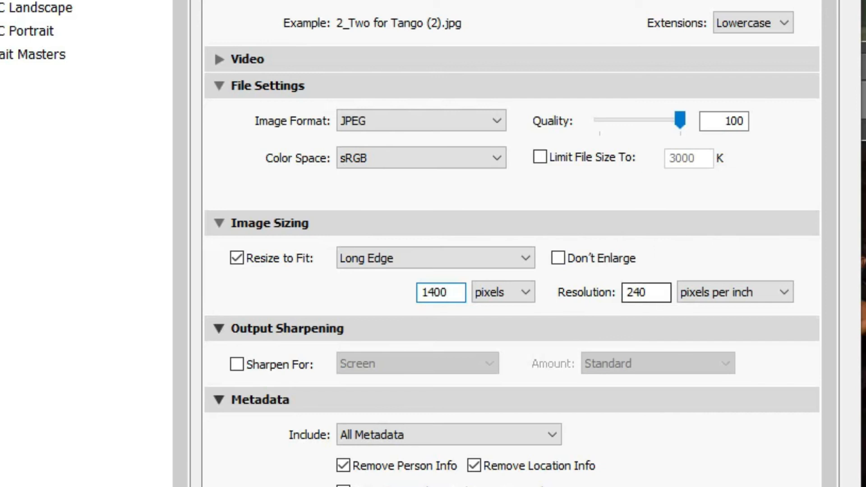
Export into the Test folder, keeping both copies with a unique file name
click(470, 370)
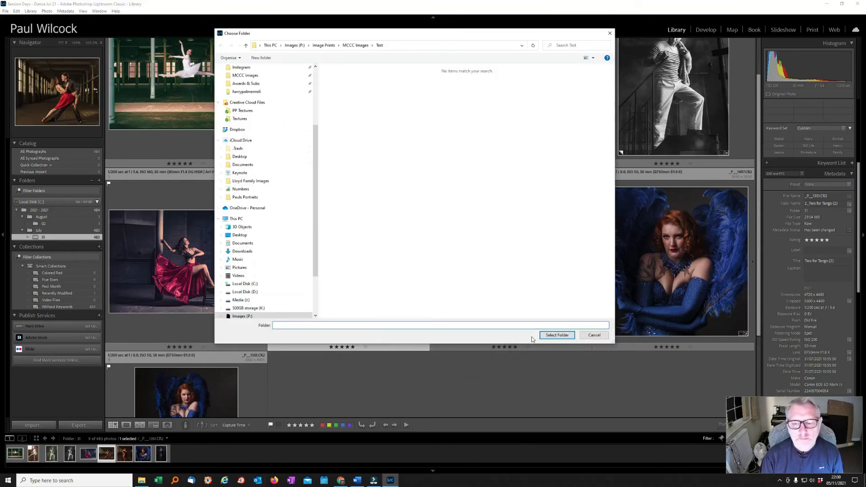
click(557, 334)
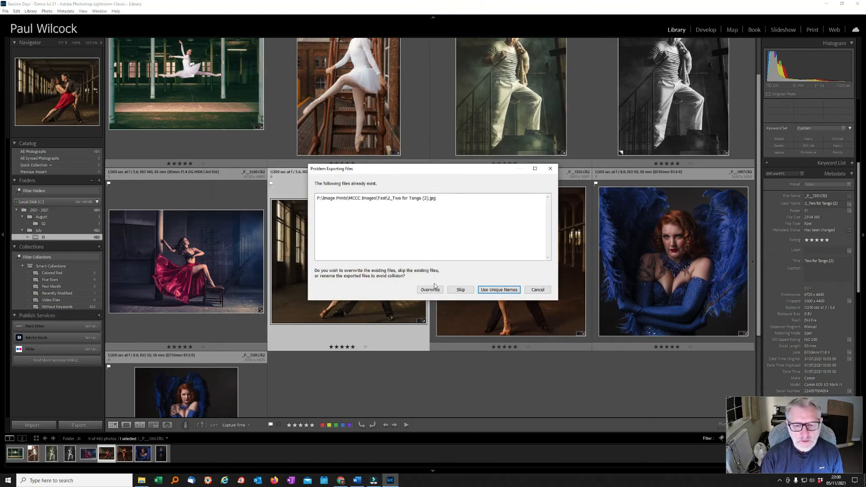
click(484, 290)
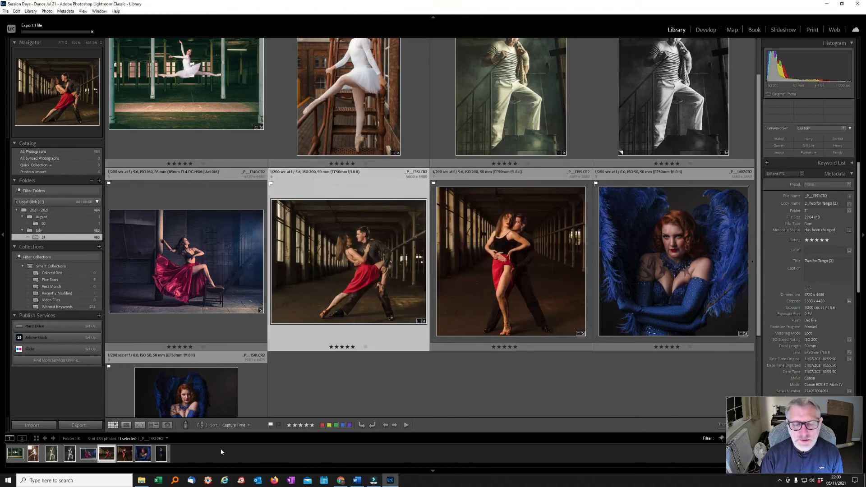
click(141, 480)
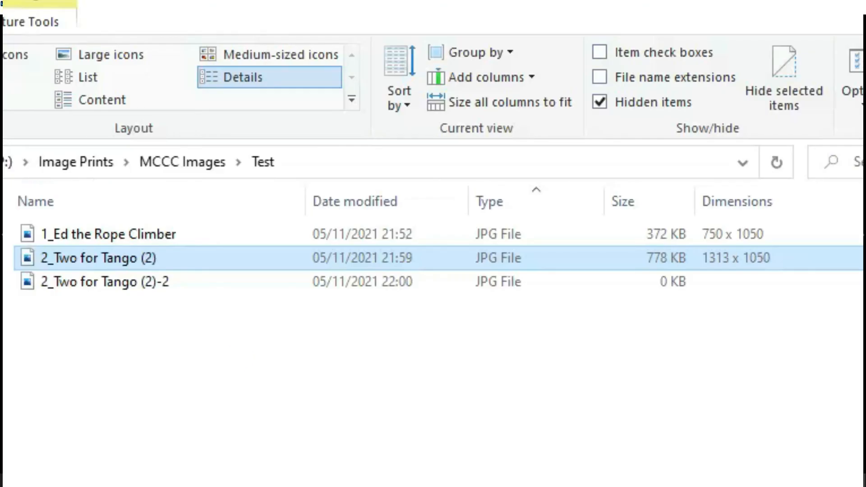
Compare the two tango exports' dimensions, 1313 × 1050 versus 1400 × 1120, opening one to view
click(192, 284)
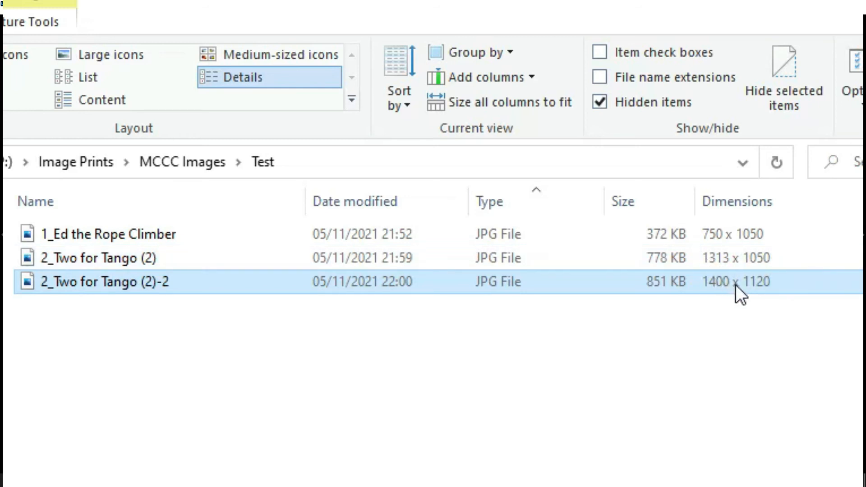
double_click(719, 255)
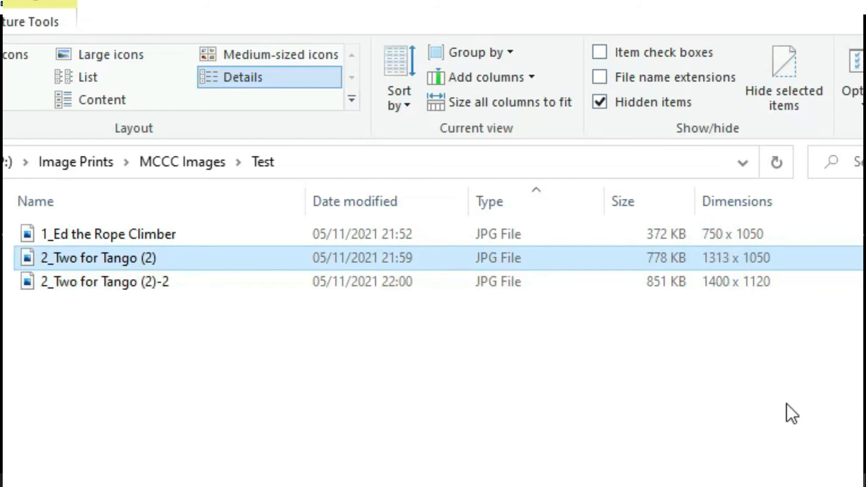
click(719, 281)
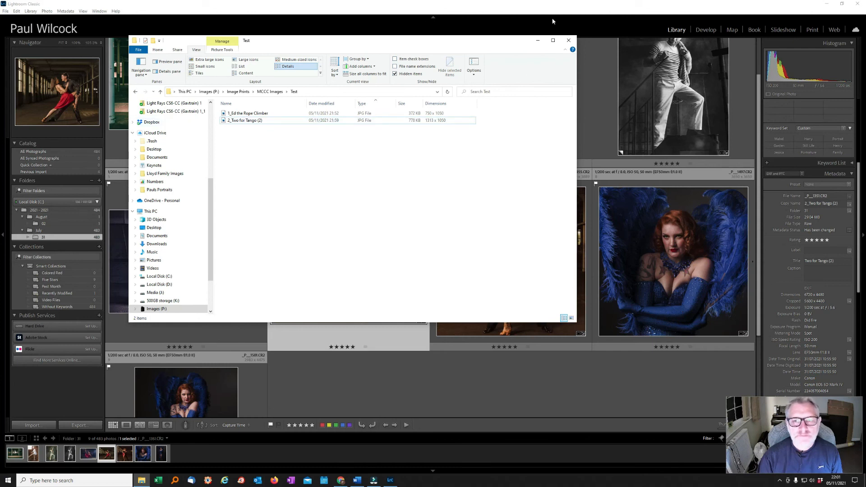
Close Explorer and reopen the tango photo's export dialog, set to 1400-pixel long edge at 240 ppi
click(568, 41)
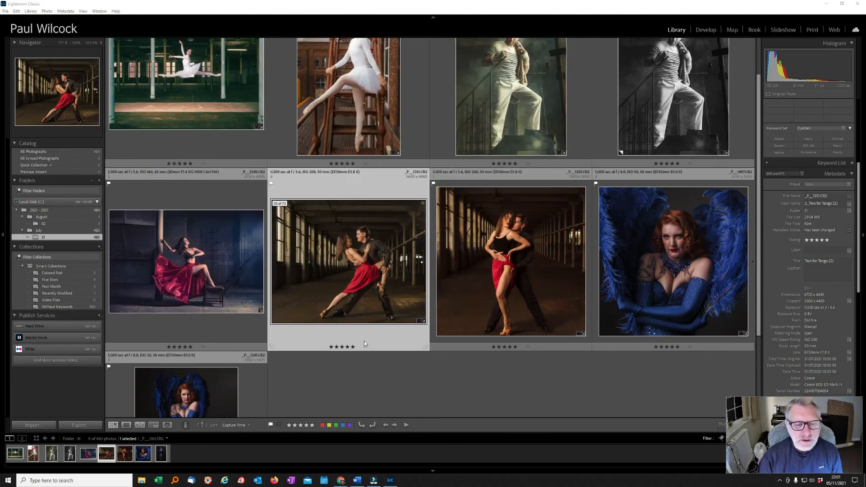
right_click(321, 264)
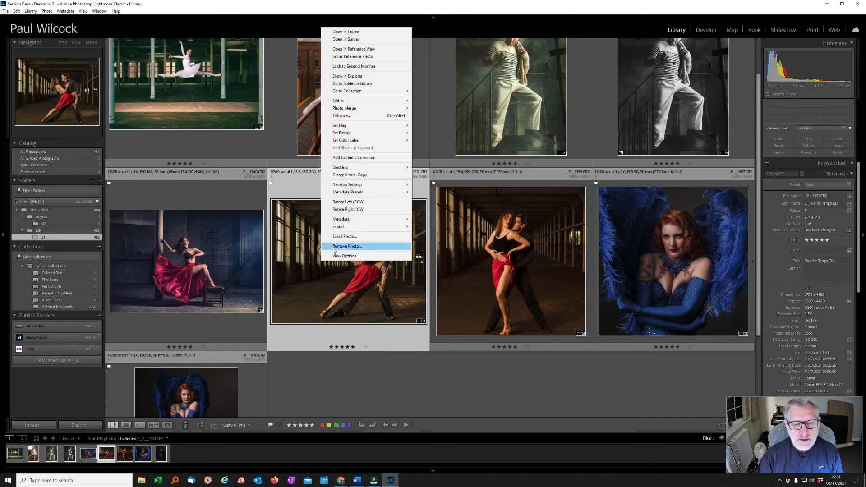
mouse_move(333, 229)
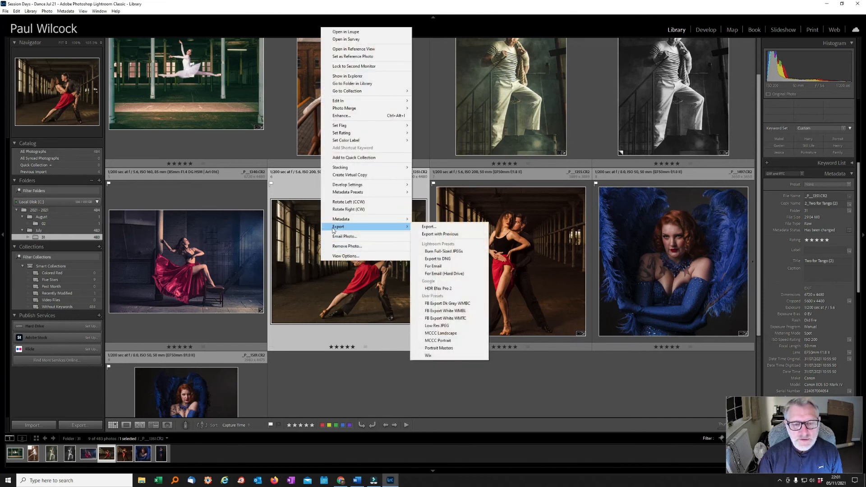
click(429, 227)
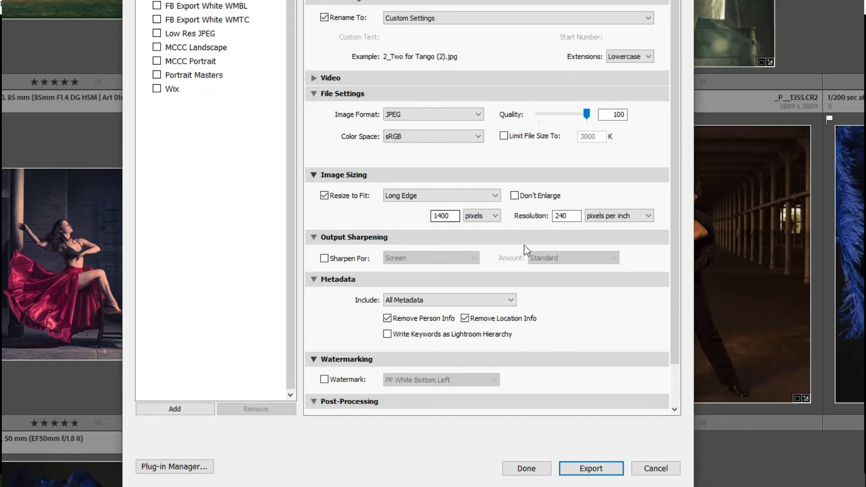
scroll(527, 250, down, 1)
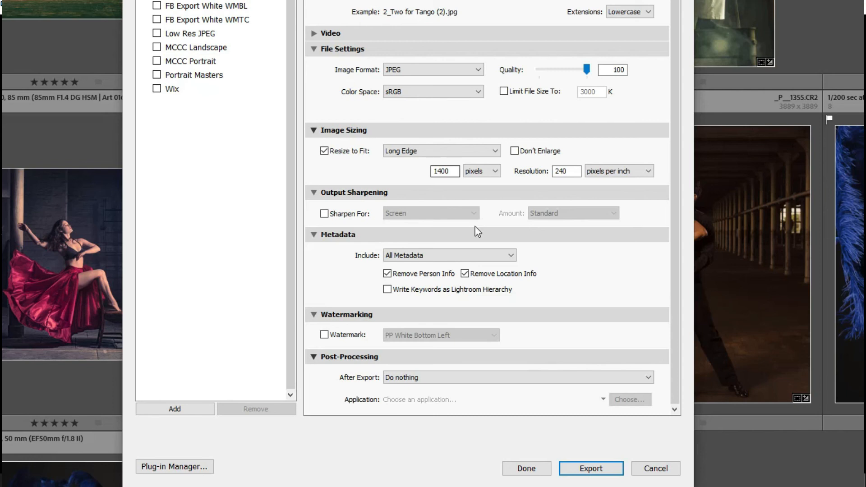
scroll(478, 233, up, 1)
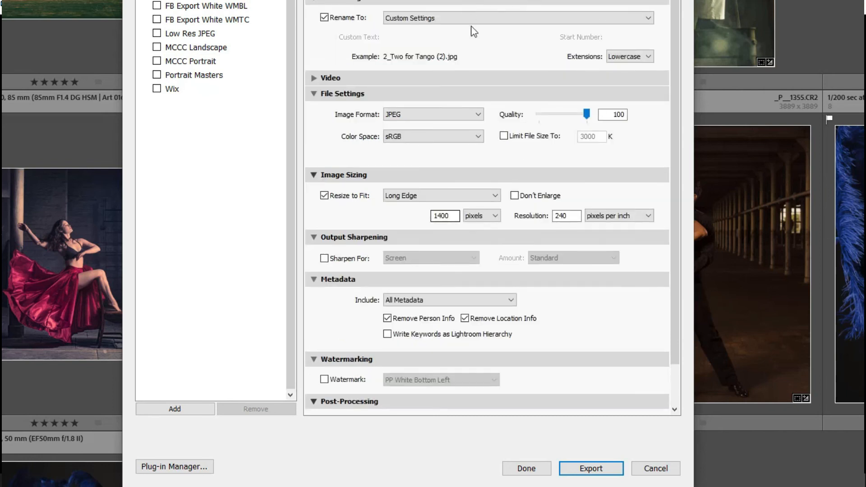
Start a new export preset, then back out without saving it
click(180, 409)
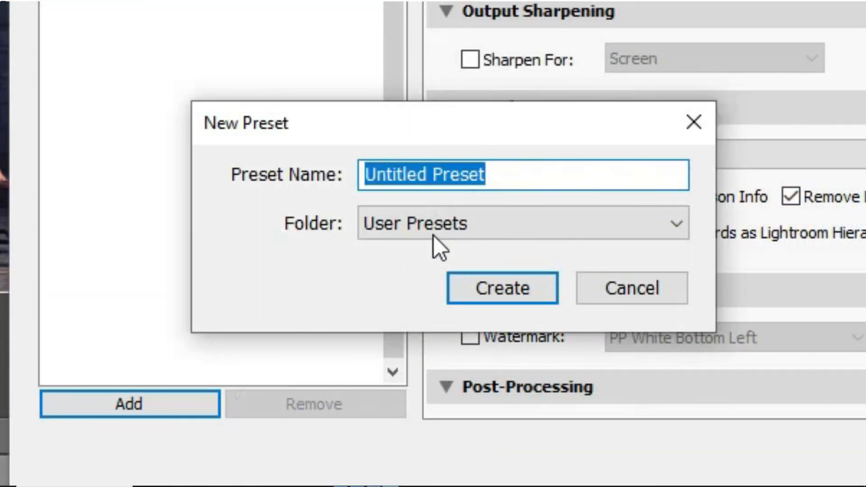
click(429, 223)
click(429, 224)
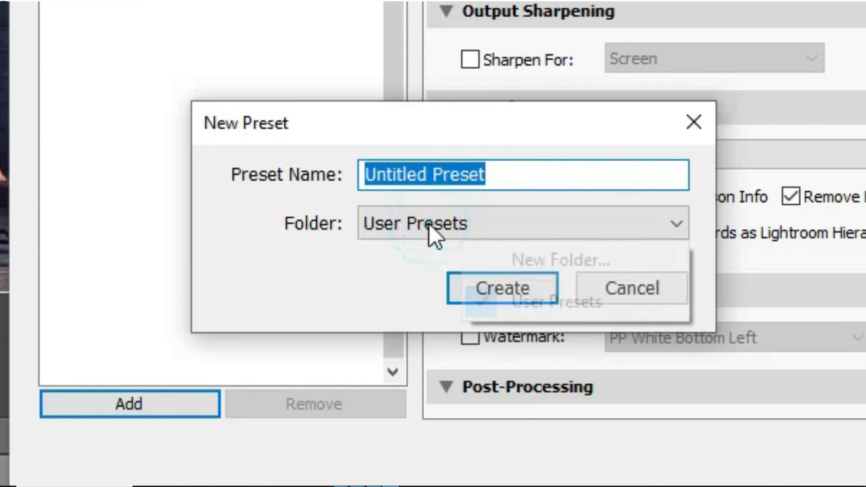
click(352, 260)
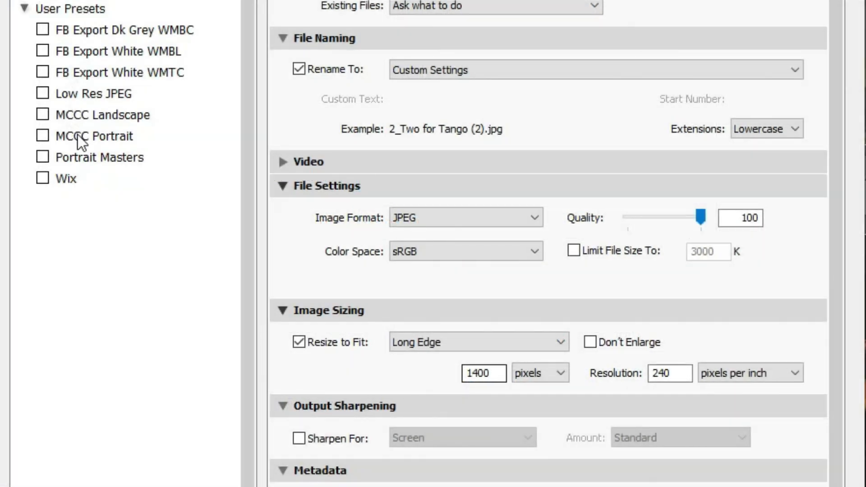
Compare the MCCC Portrait and MCCC Landscape preset sizes, ending on MCCC Portrait
click(77, 134)
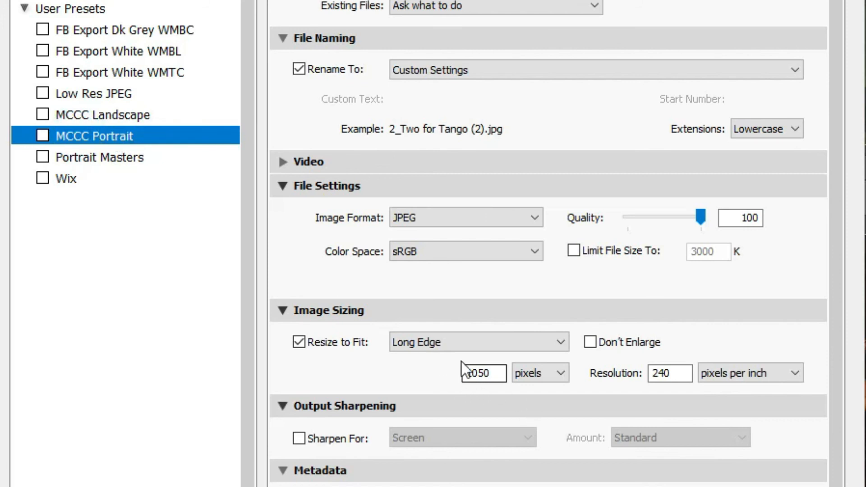
click(110, 118)
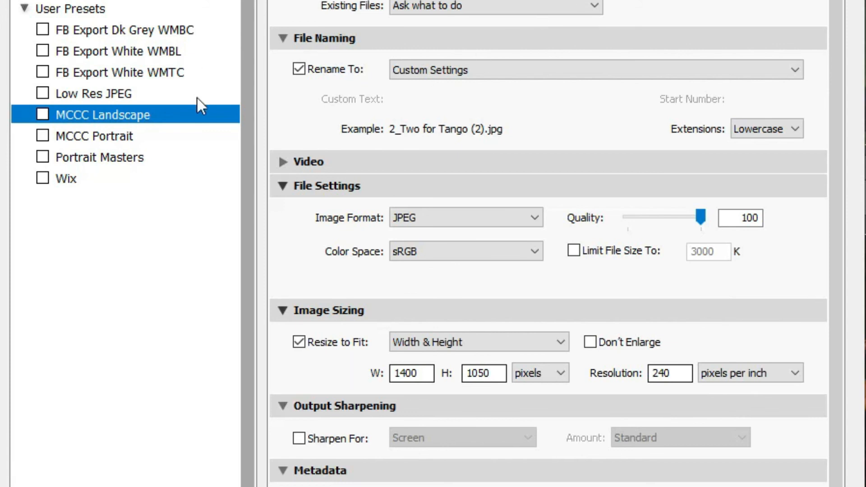
click(88, 137)
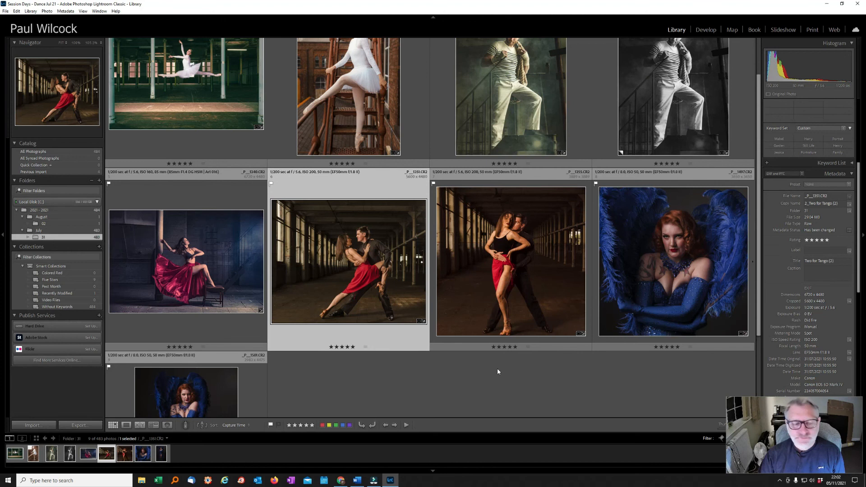
In File Explorer, open MCCC Images > Test to view the two exported JPEGs
click(141, 482)
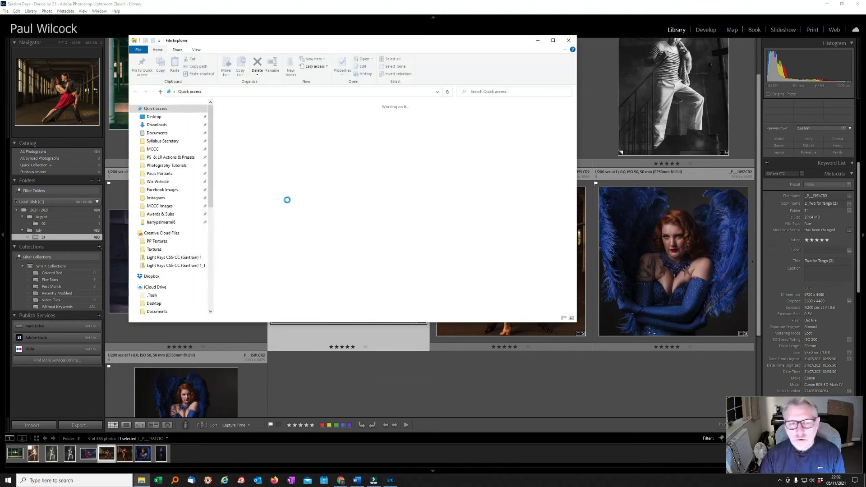
click(150, 208)
double_click(232, 124)
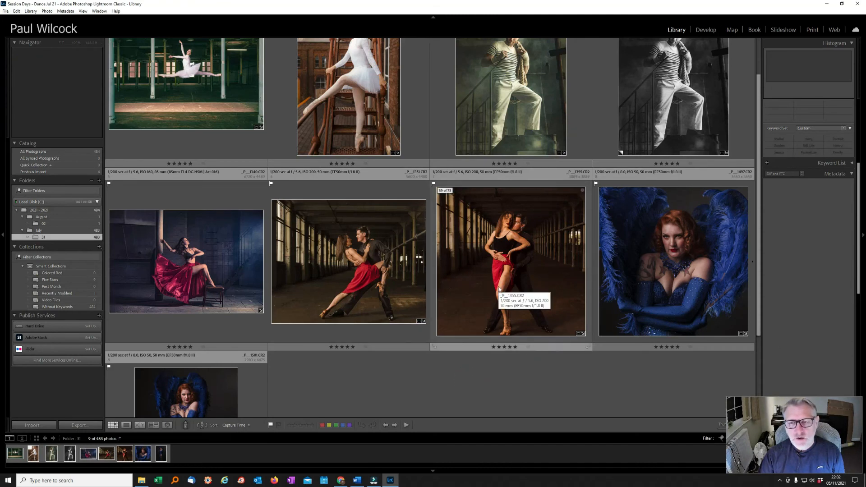
Select the standing tango couple photo and open its Export dialog
click(471, 256)
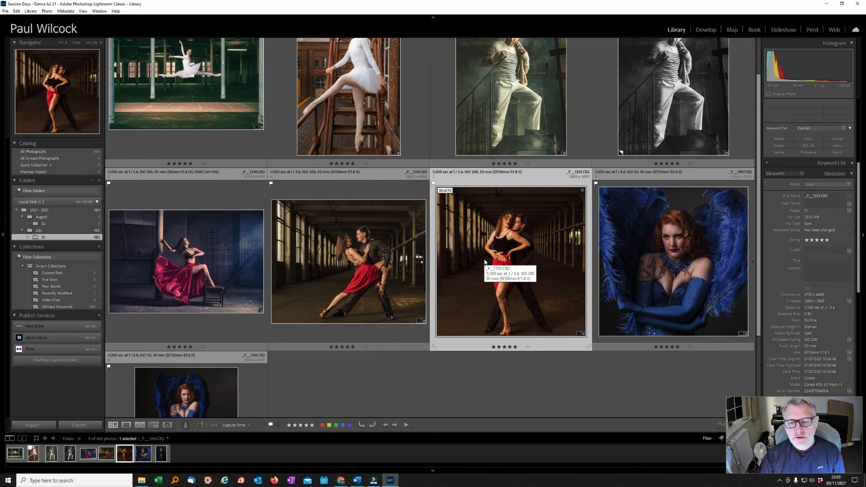
right_click(507, 239)
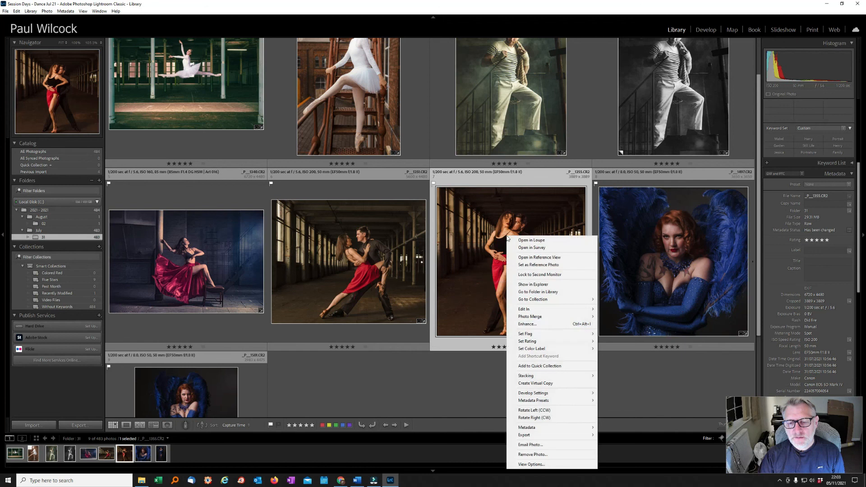
mouse_move(525, 434)
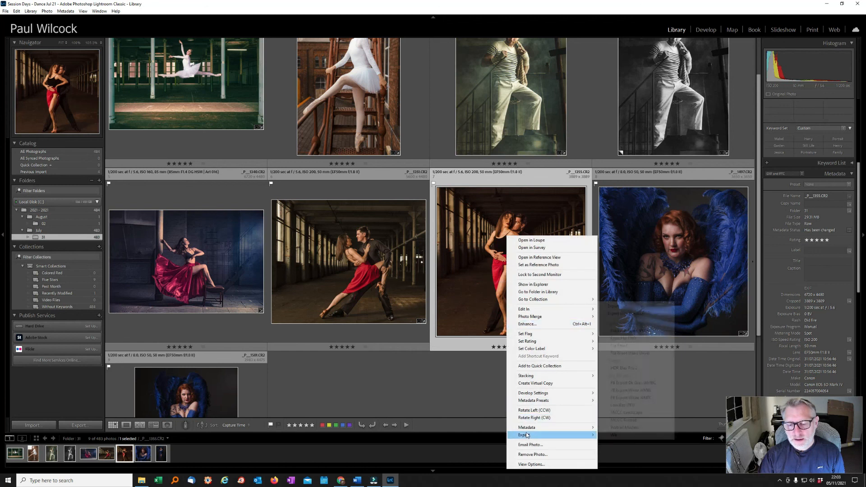
click(607, 307)
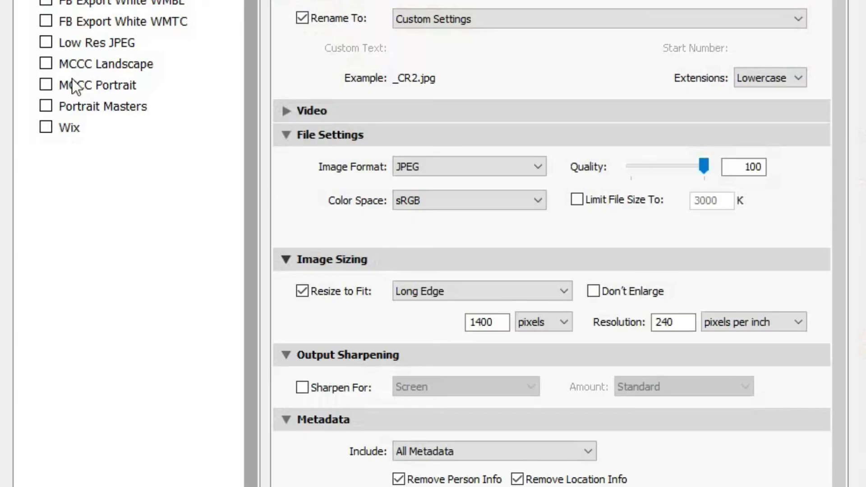
Apply the MCCC Portrait preset, keep Long Edge resizing, and target the Test folder
click(87, 82)
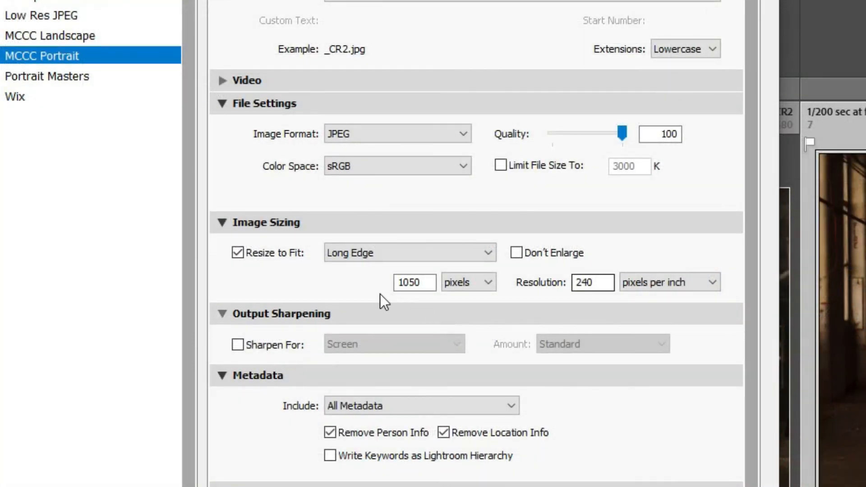
click(409, 256)
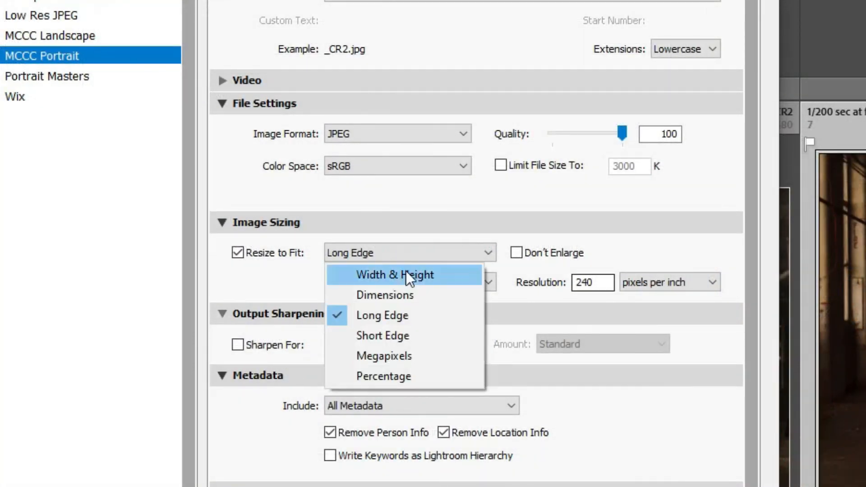
click(614, 248)
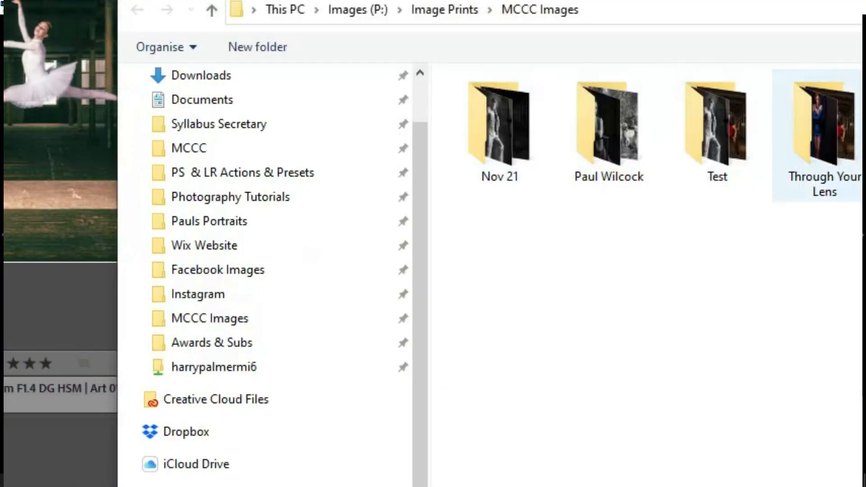
click(735, 145)
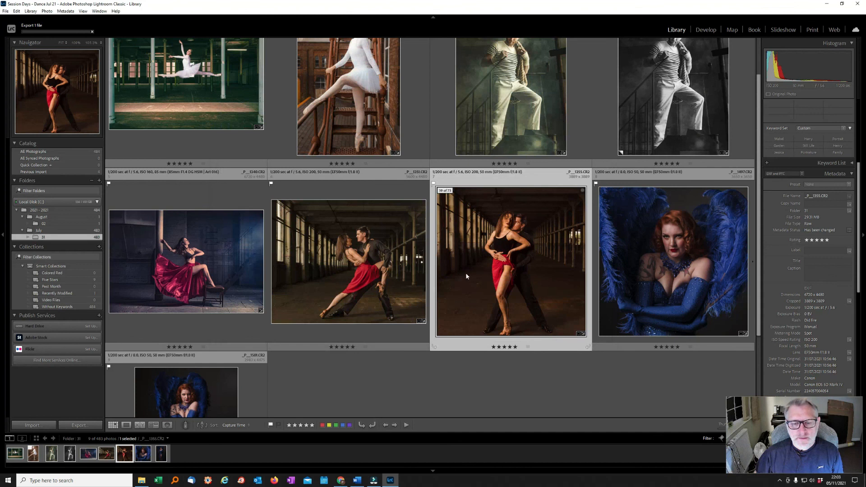
Confirm the new Test export measures 1050 x 1050 pixels, then close the folder window
mouse_move(374, 480)
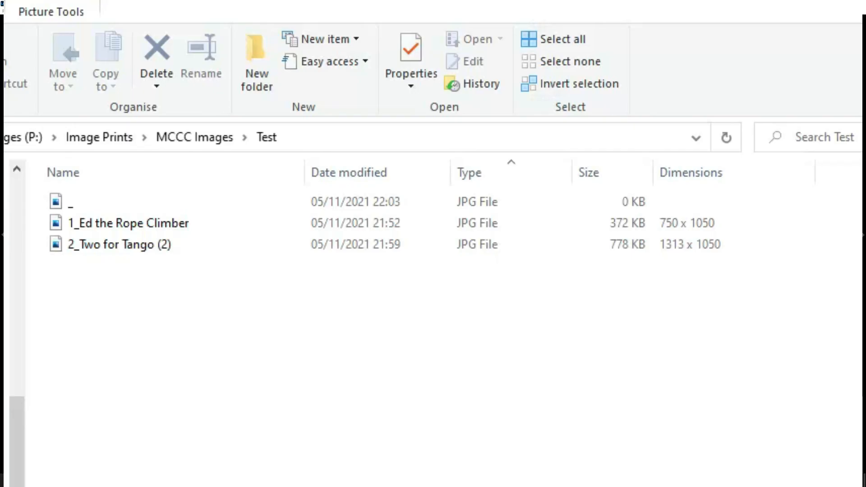
click(85, 198)
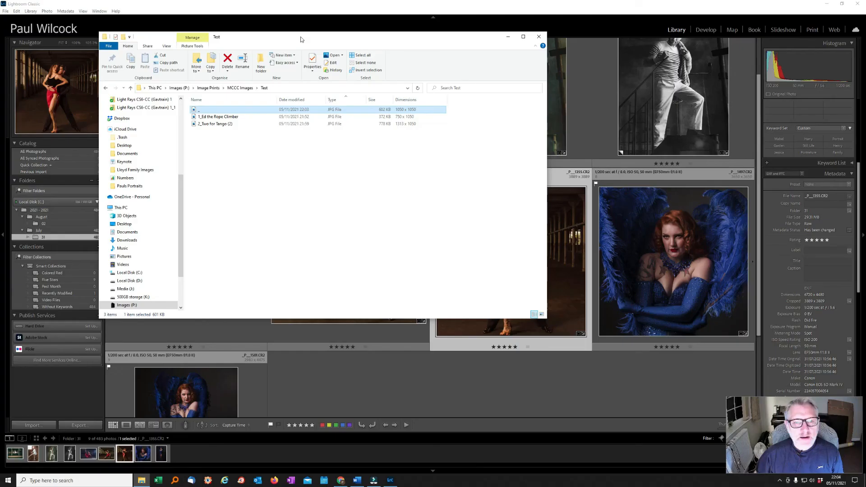
drag(298, 27, 411, 100)
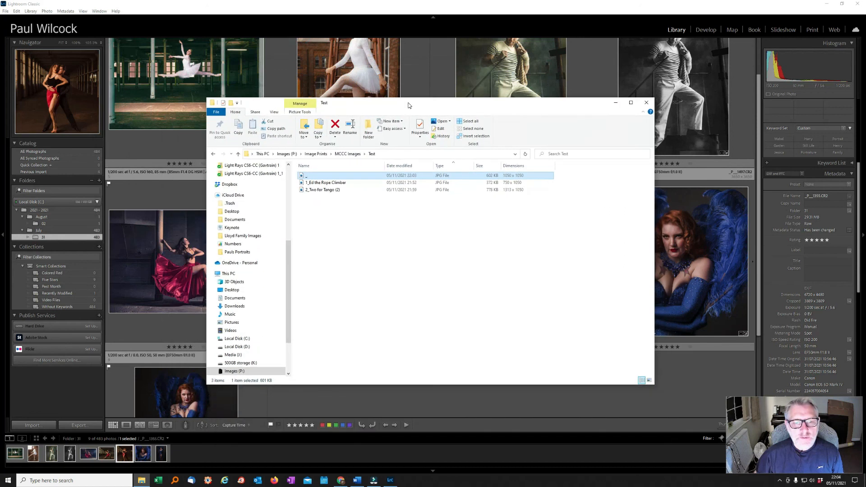
click(643, 101)
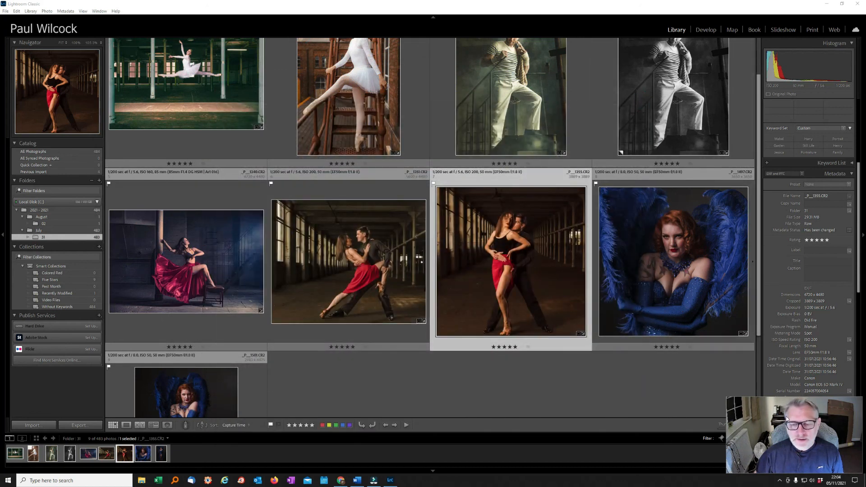